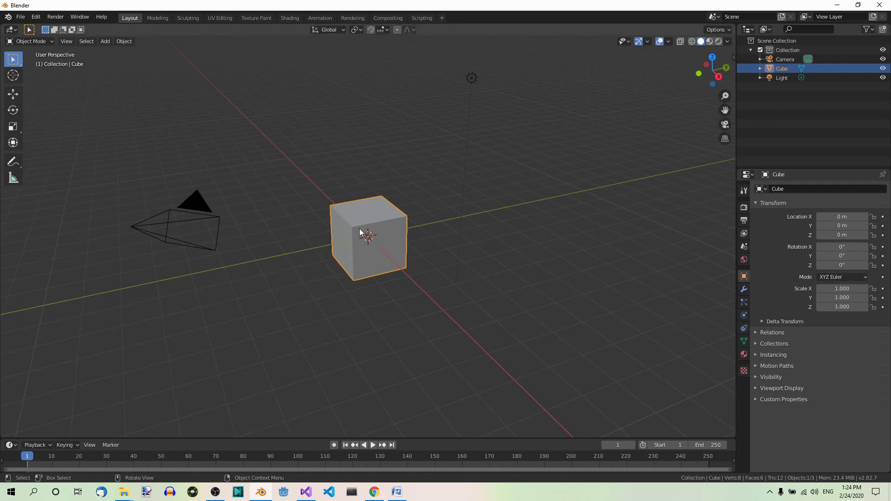
- Delete the default cube and save the scene as "Tunnel Animation" in D:\Rec
key(x)
click(337, 229)
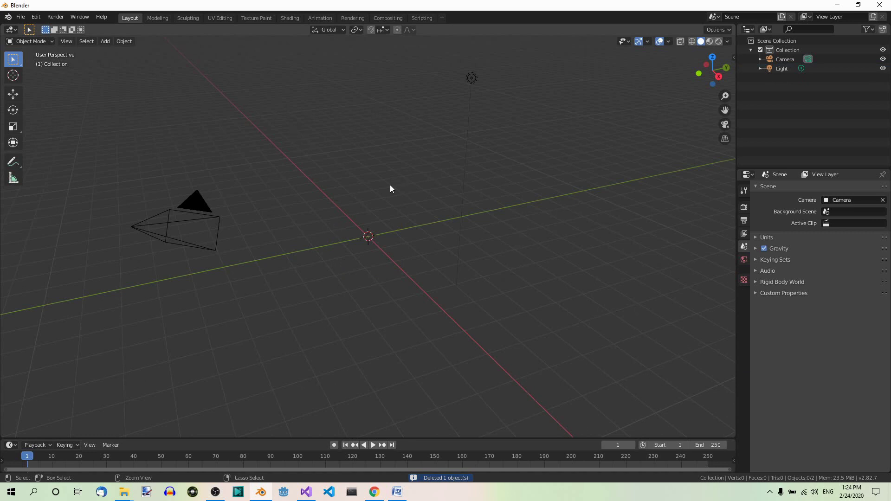
key(ctrl+s)
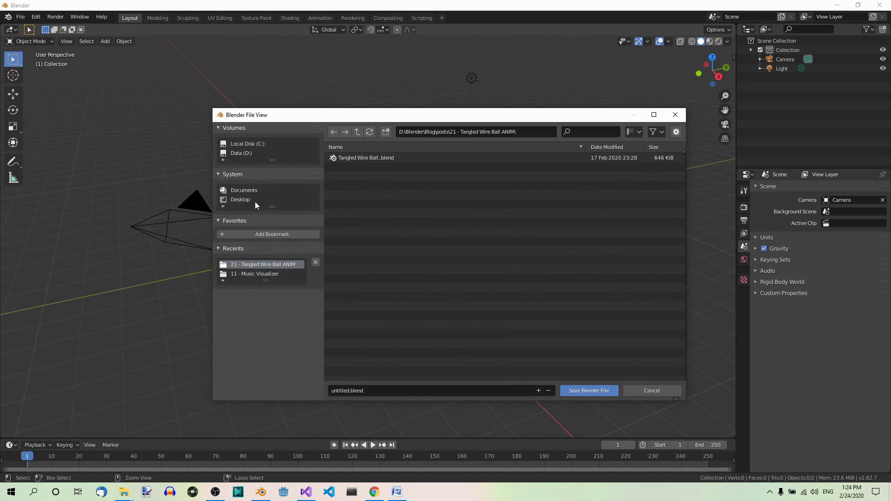
click(239, 153)
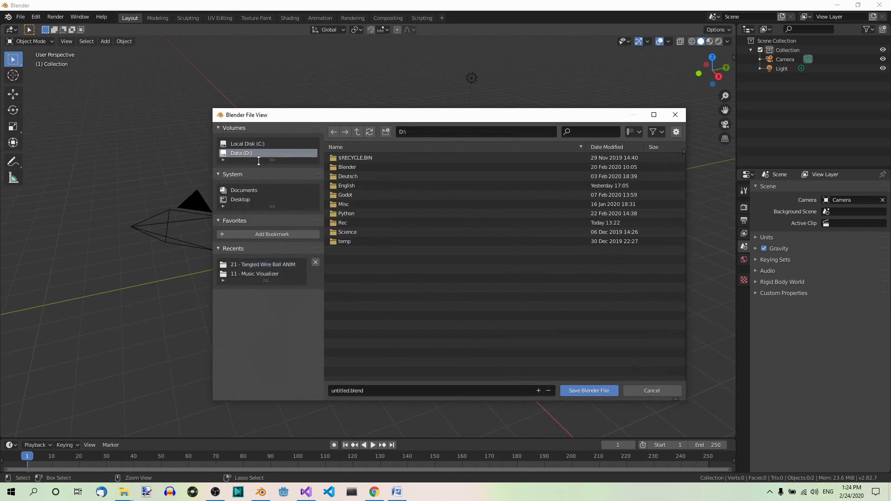
click(350, 223)
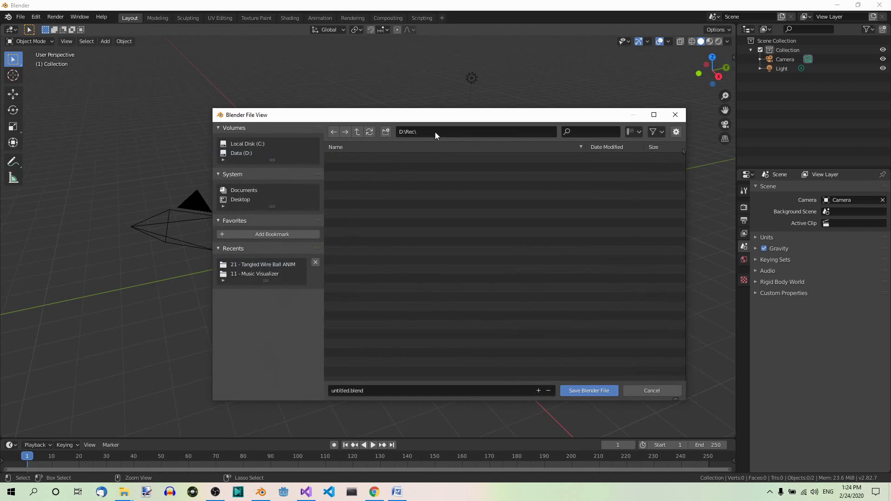
click(353, 392)
click(345, 391)
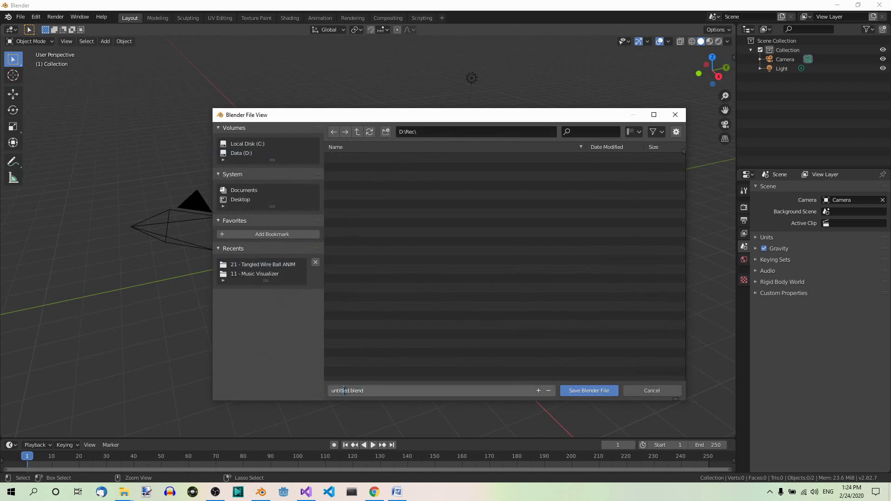
double_click(345, 391)
text(Tunnel Animation)
key(Return)
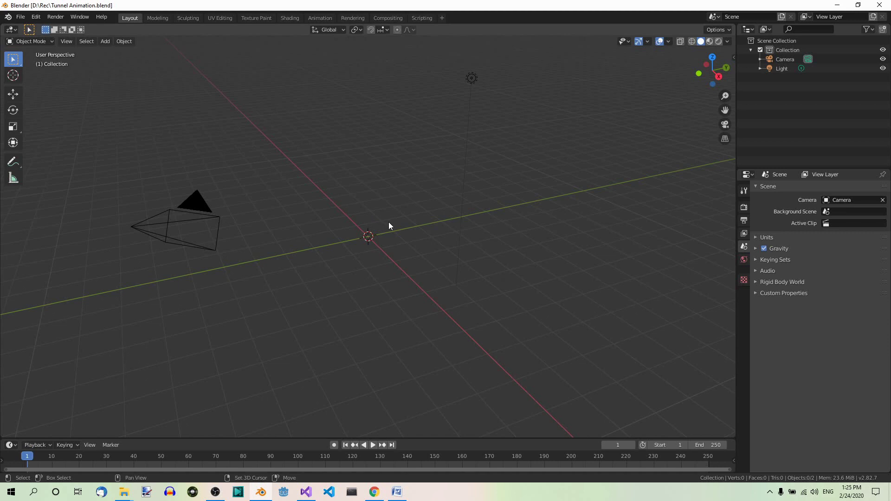
- Add a Bezier circle at the world origin and scale it up by a factor of 5
key(shift+a)
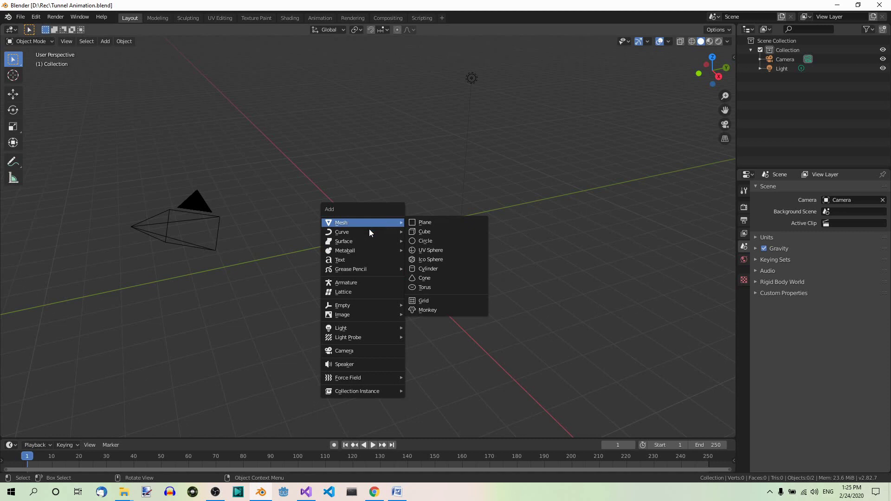
mouse_move(366, 234)
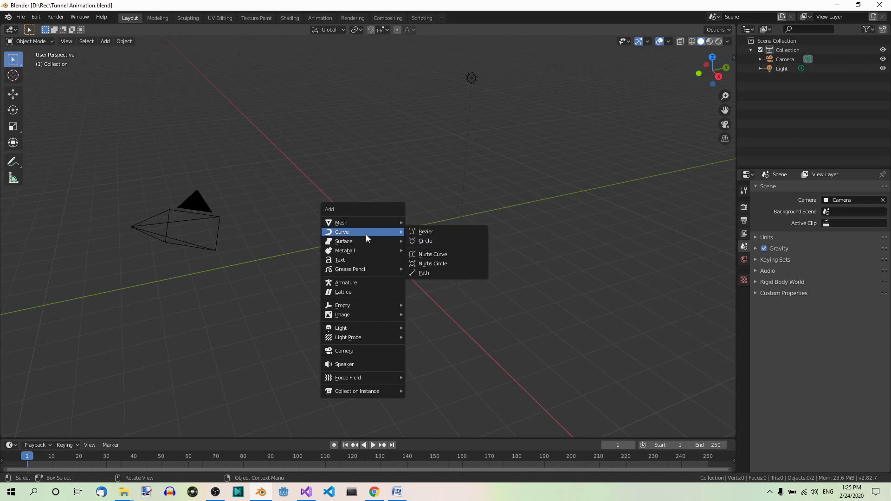
click(429, 241)
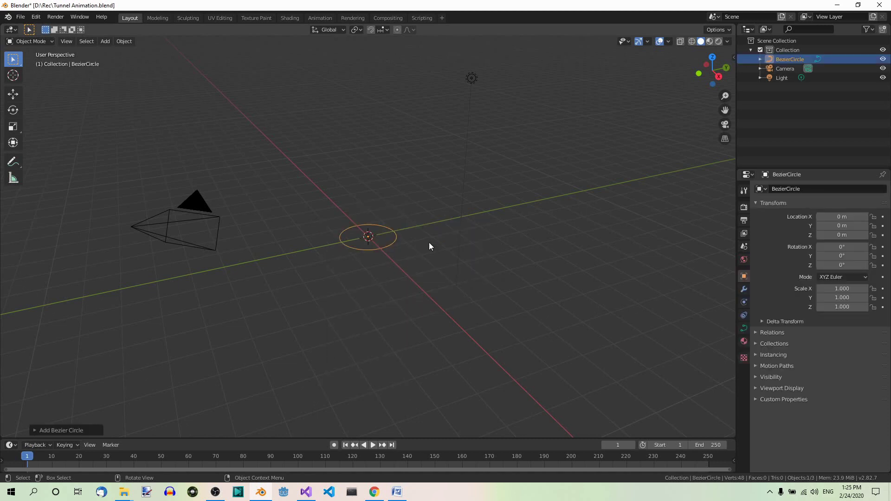
key(s)
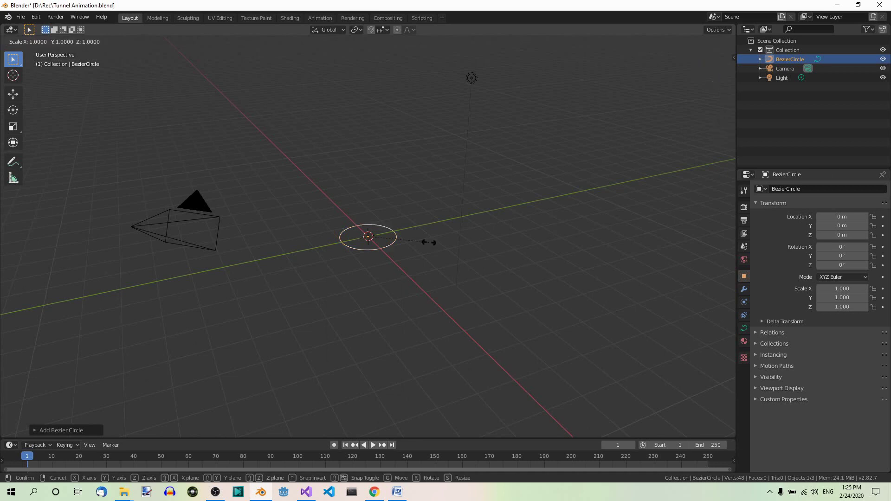
key(5)
key(Return)
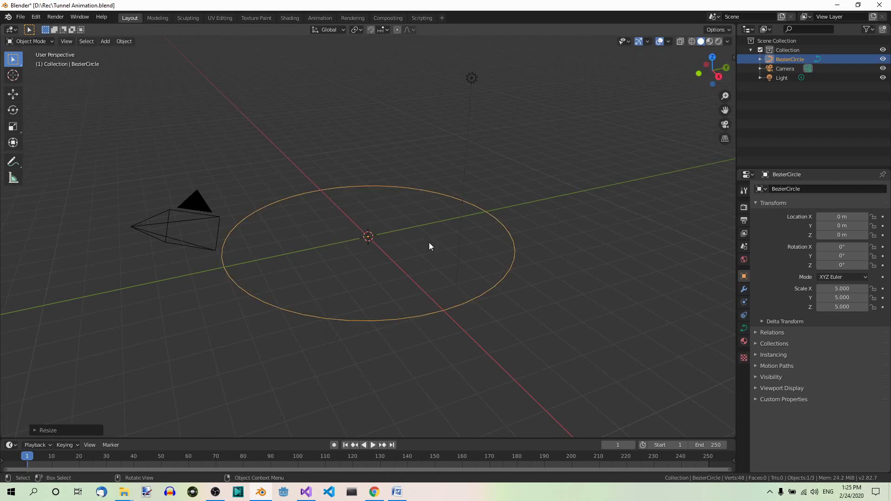
- Clear the camera's location and give it a Follow Path constraint targeting the Bezier circle
click(193, 208)
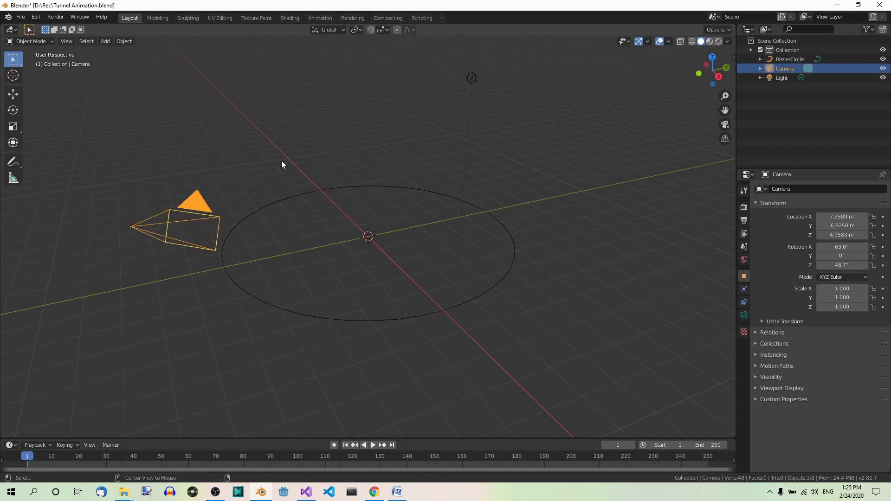
key(alt+g)
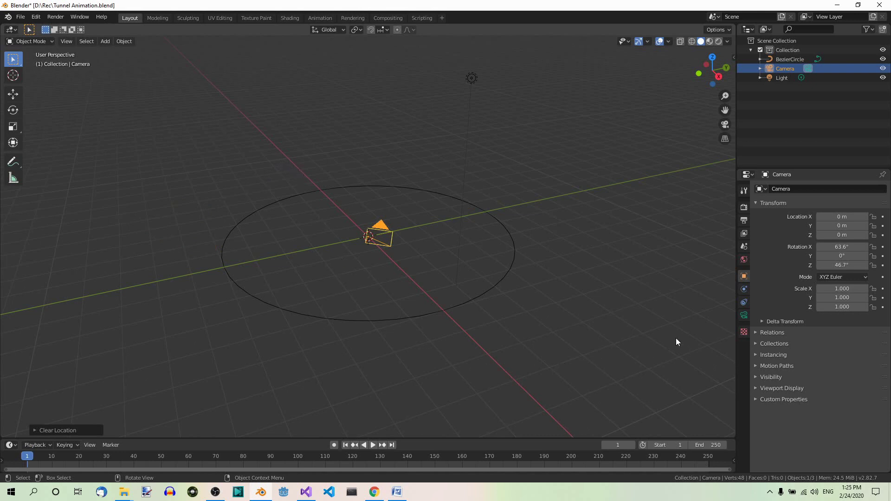
click(743, 302)
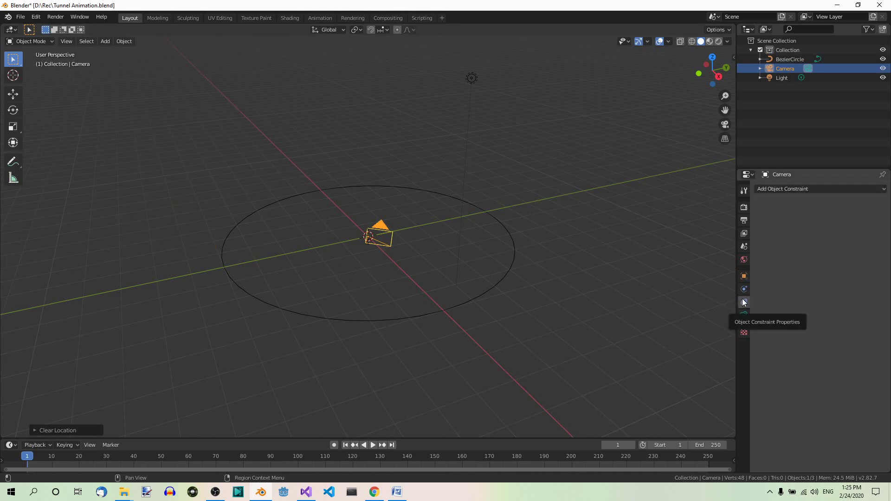
click(813, 188)
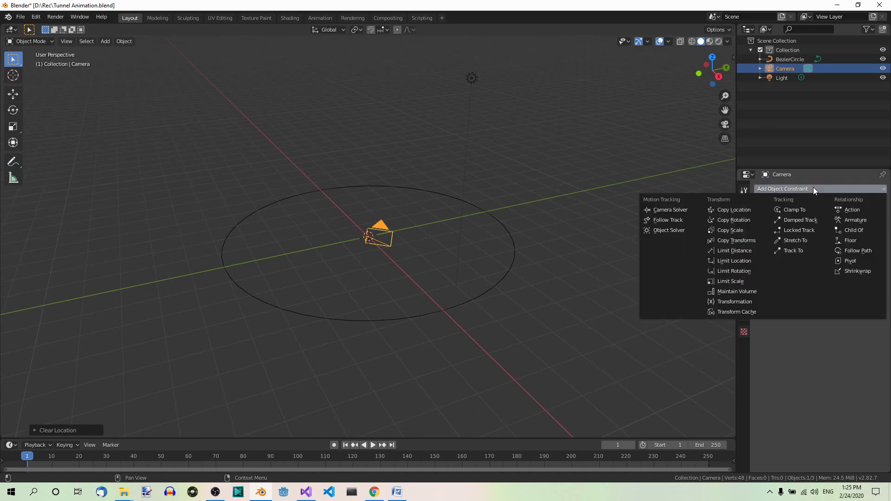
click(853, 250)
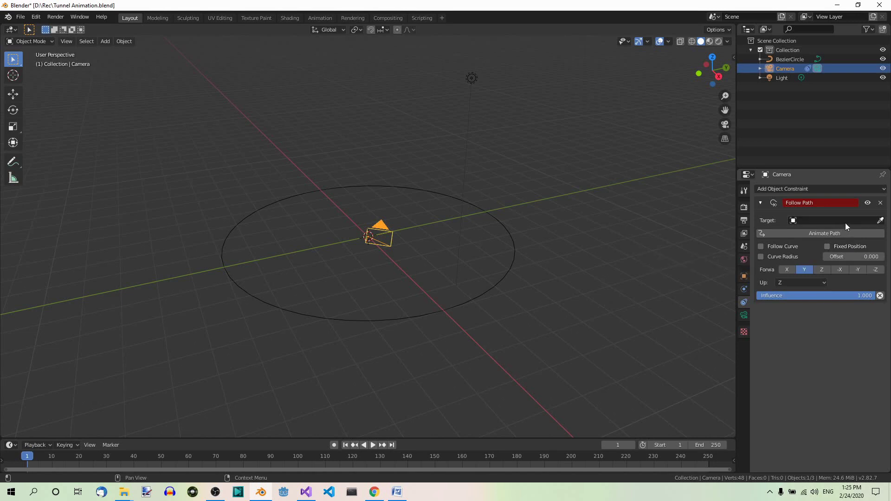
click(880, 221)
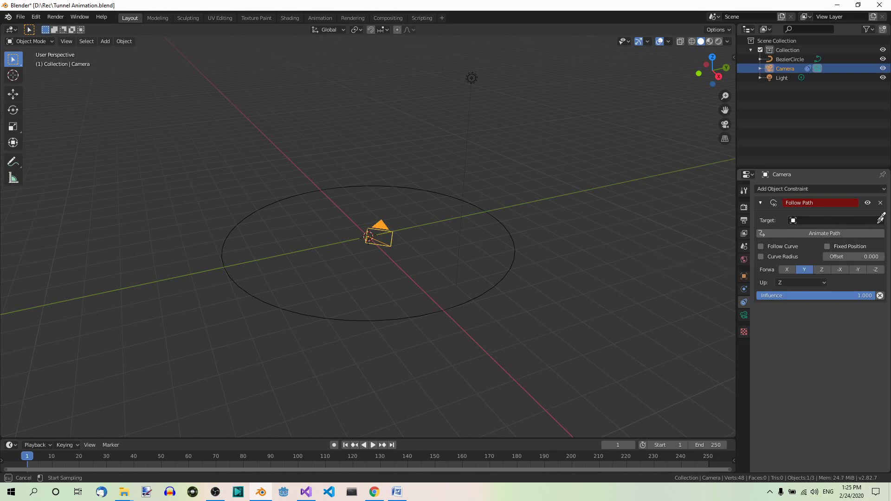
click(515, 247)
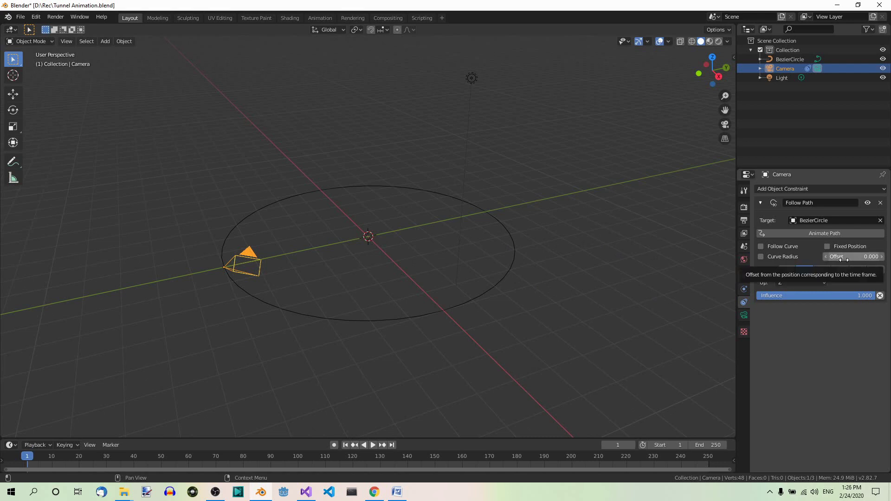
- Try moving the camera along the circle with the Follow Path offset, and reset the offset to 0
mouse_move(843, 258)
mouse_down()
mouse_move(890, 258)
mouse_move(847, 257)
mouse_up()
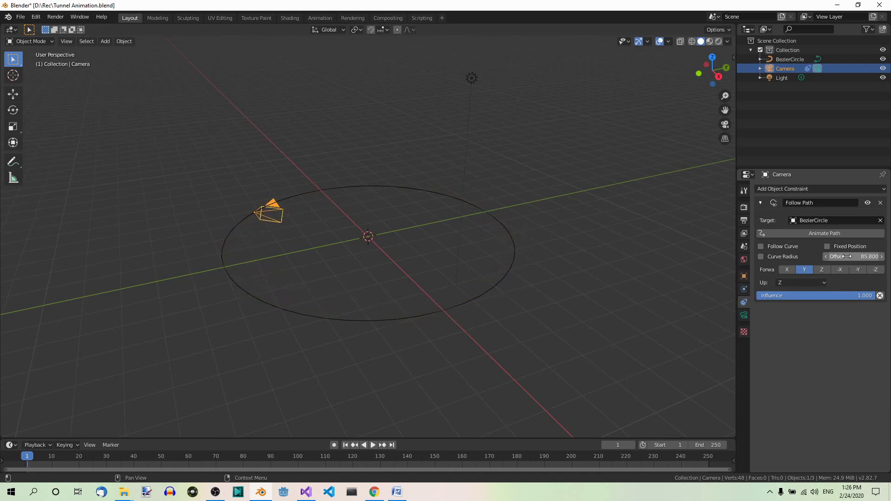
click(847, 257)
text(0)
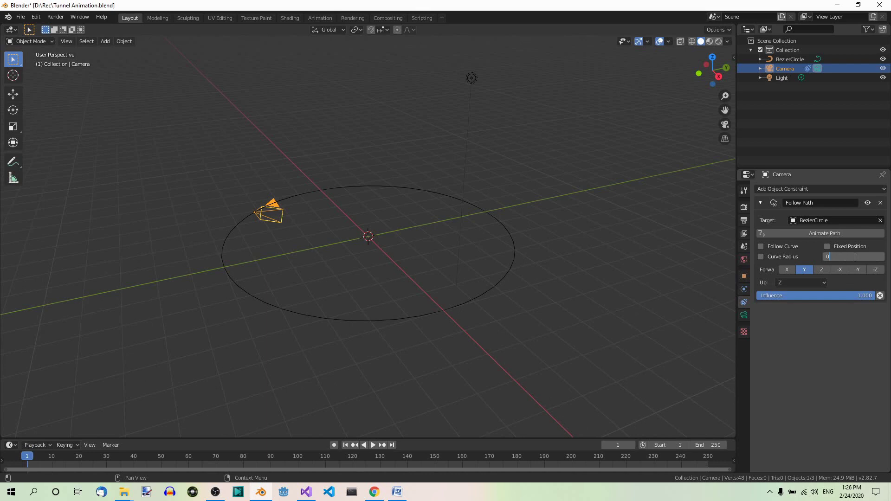
key(Return)
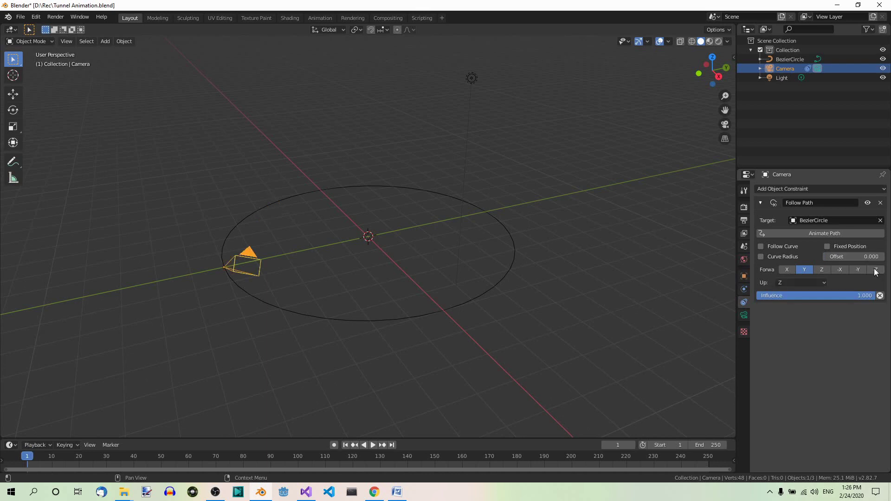
- Enable Follow Curve on the camera's constraint and trackball-rotate the camera to look along the circle
click(761, 247)
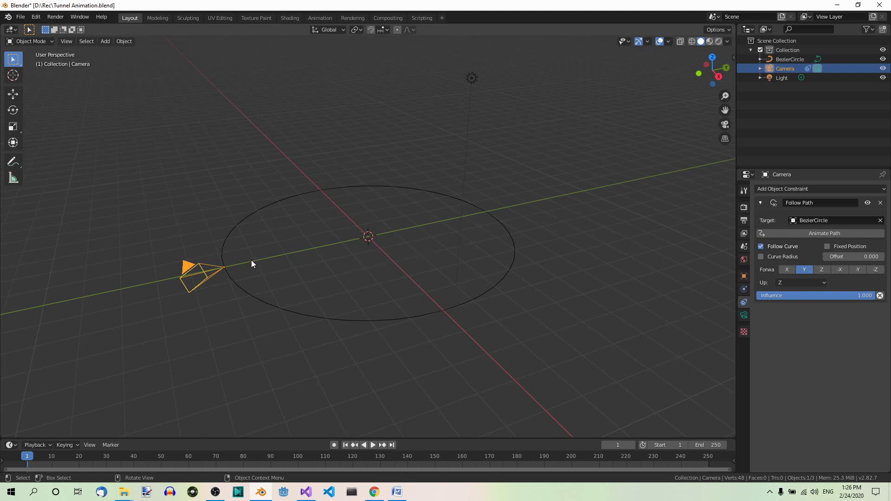
key(r)
key(r)
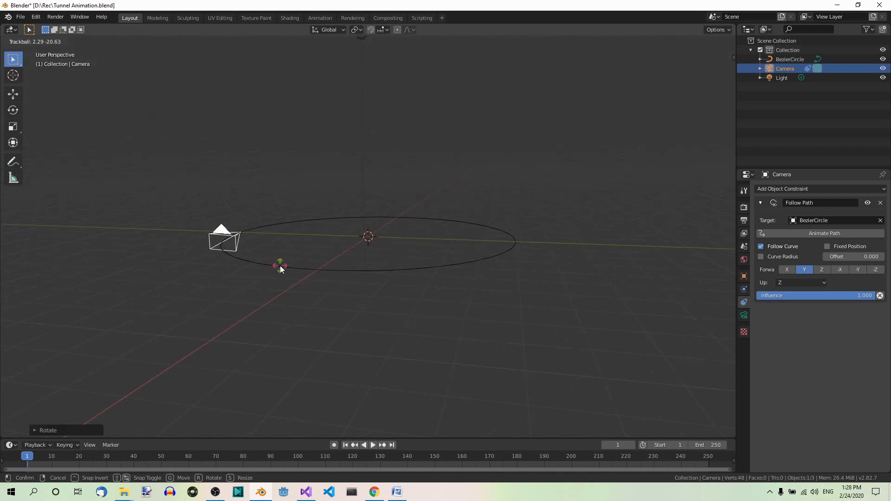
click(280, 266)
middle_drag(258, 299, 302, 289)
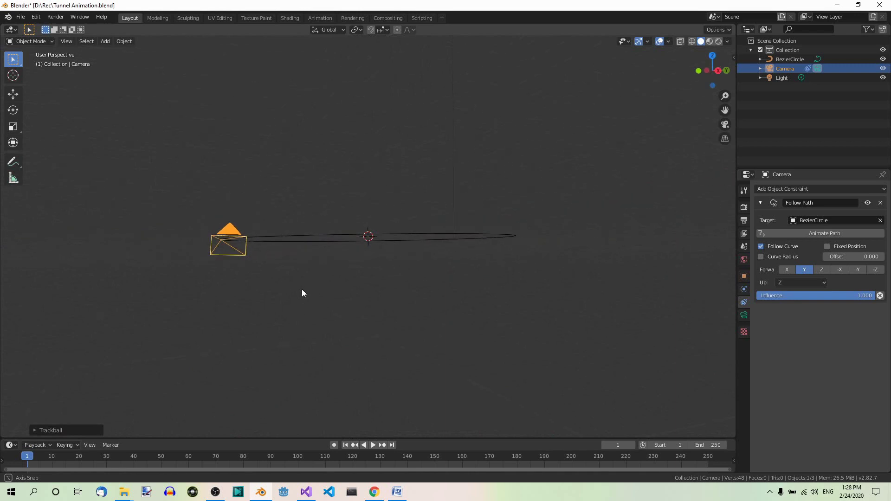
- Refine the camera's aim along the curve with another trackball rotation and shift its Follow Path offset to about -3.3
key(r)
key(r)
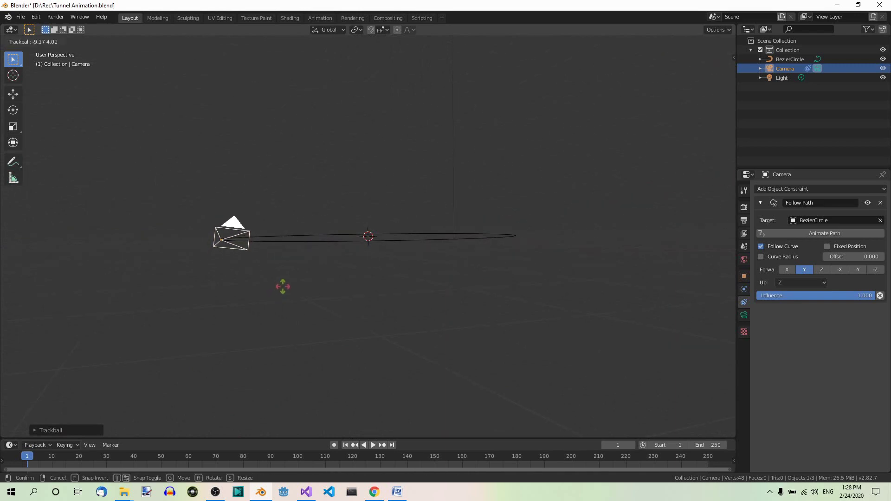
click(284, 285)
middle_drag(302, 284, 326, 302)
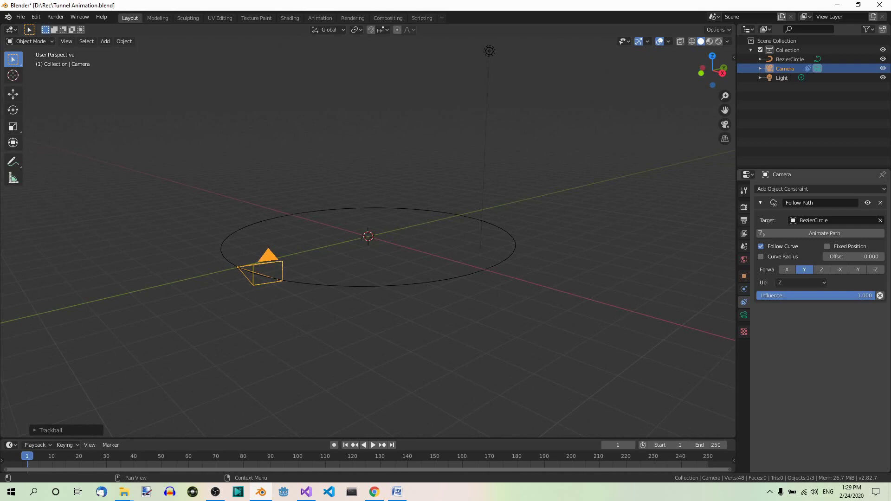
mouse_move(836, 256)
mouse_down()
mouse_move(889, 256)
mouse_move(834, 254)
mouse_up()
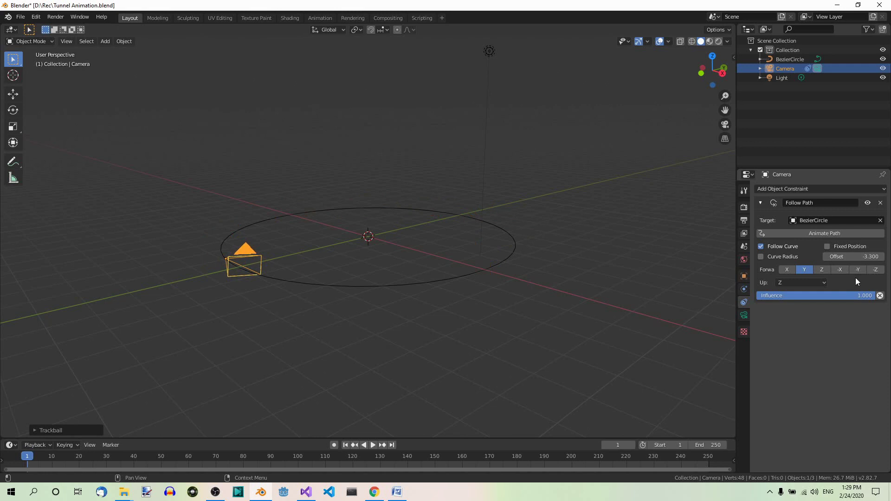
- Edit the Bezier circle and lower its control point on the positive X axis along global Z
click(507, 258)
key(Tab)
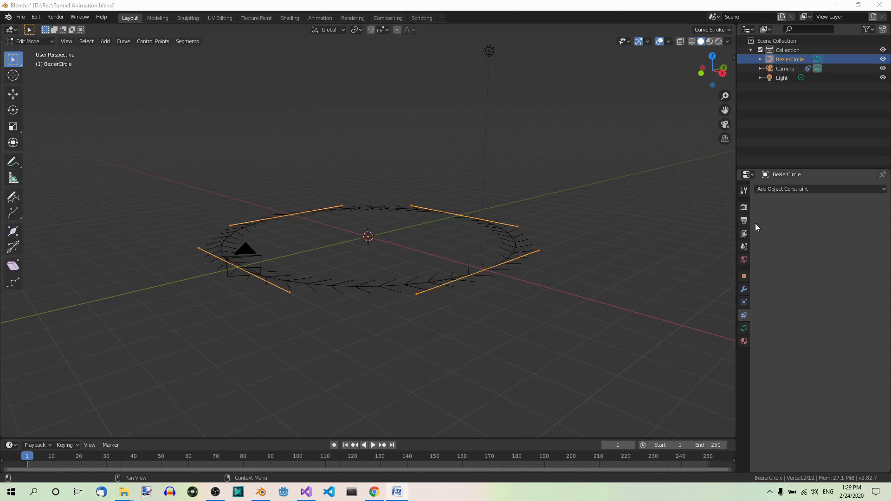
click(485, 270)
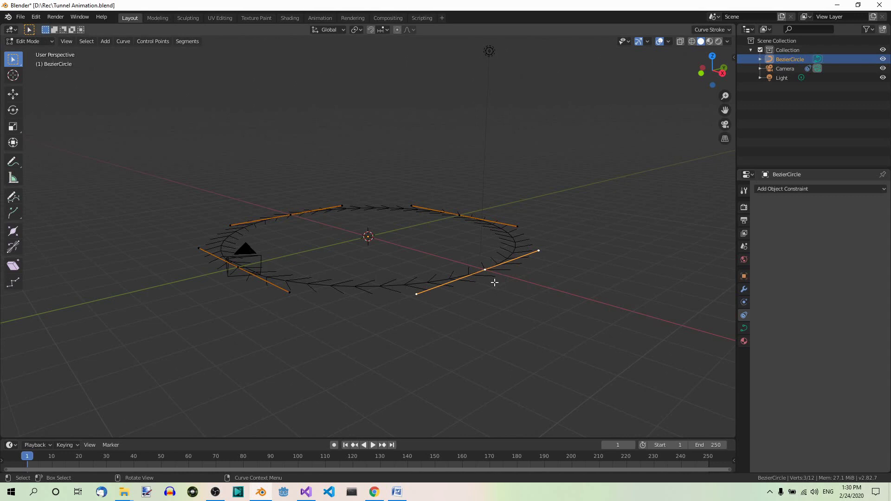
key(g)
key(z)
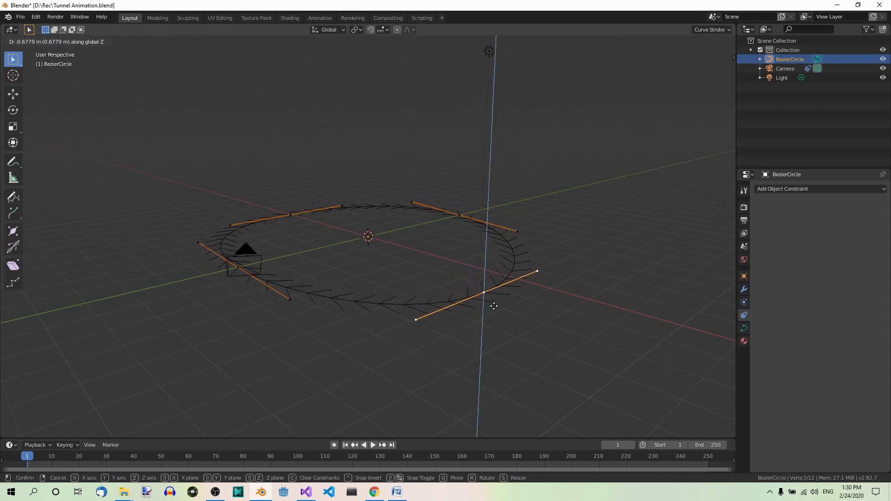
click(495, 334)
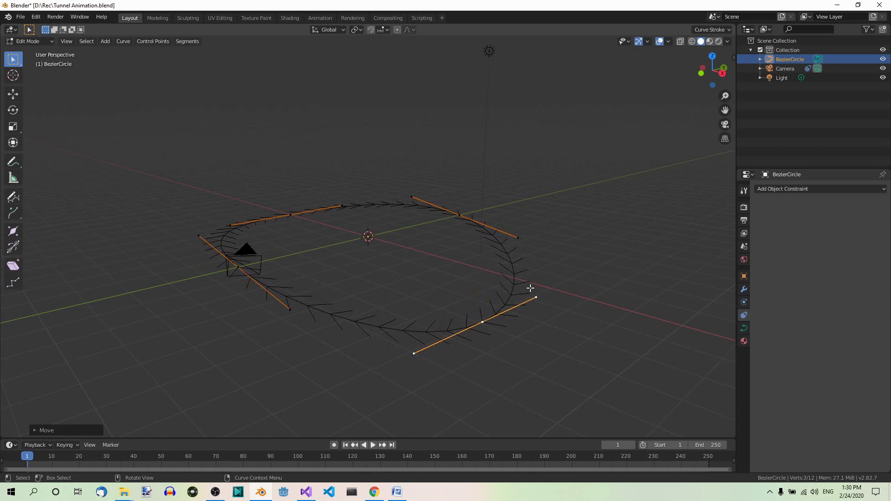
- Lower the circle's control point on the negative X axis by about 1.2 m along global Z
click(291, 213)
key(g)
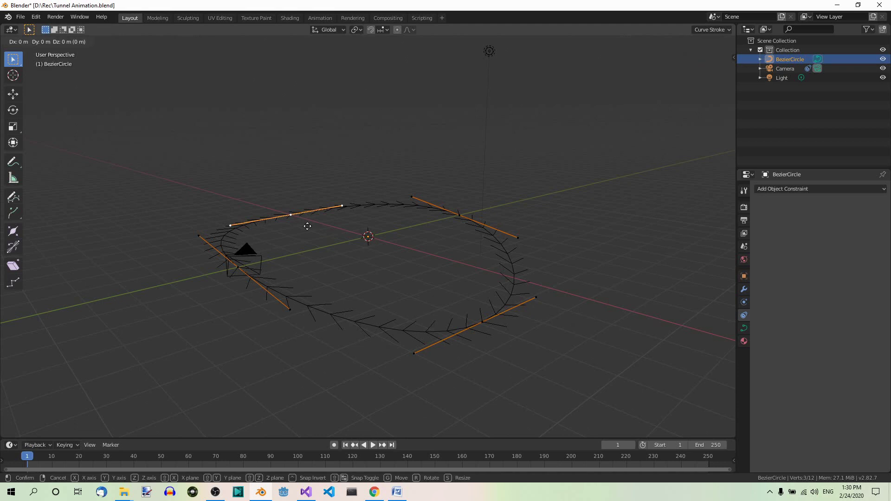
key(z)
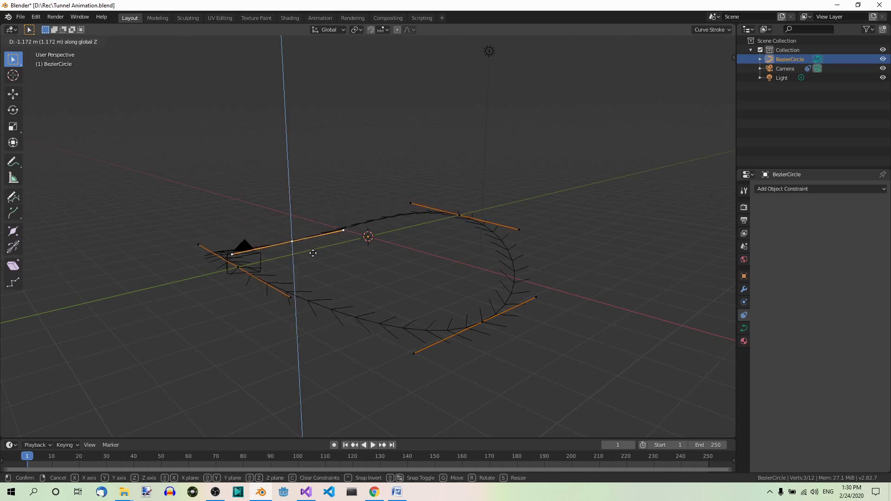
click(313, 255)
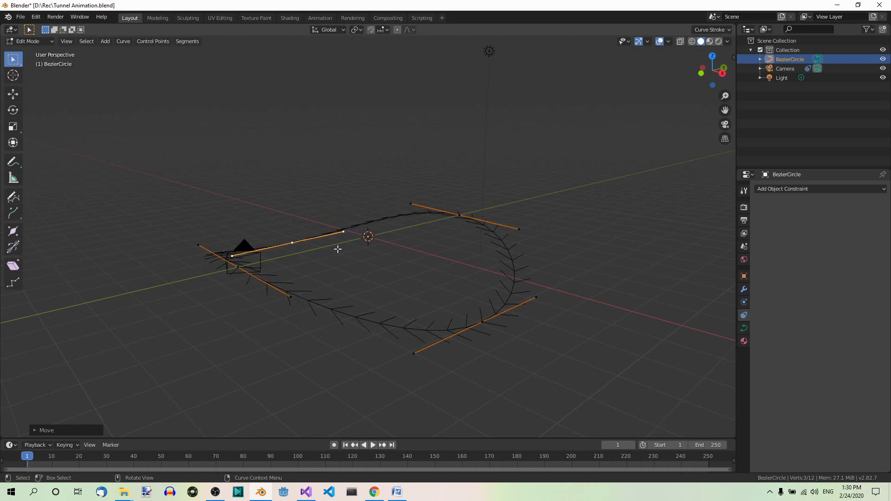
- Raise the circle's control point on the positive Y axis by about 0.75 m along global Z and finish editing the curve
click(460, 215)
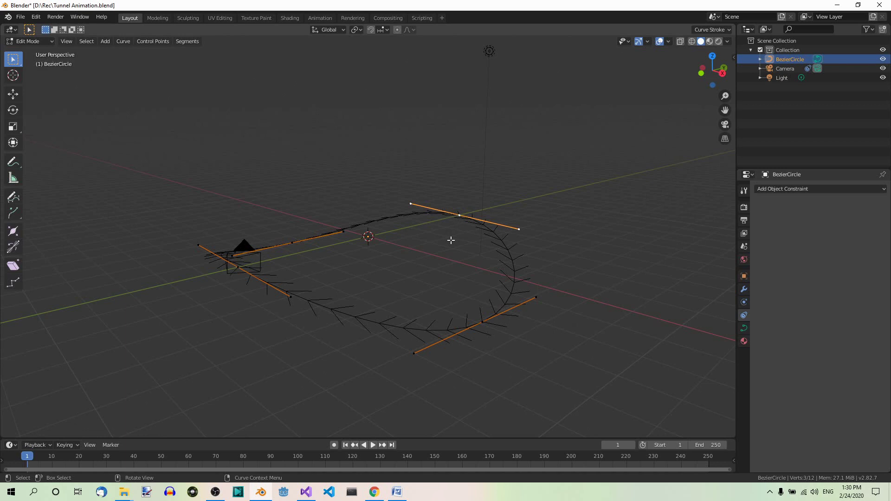
key(g)
key(z)
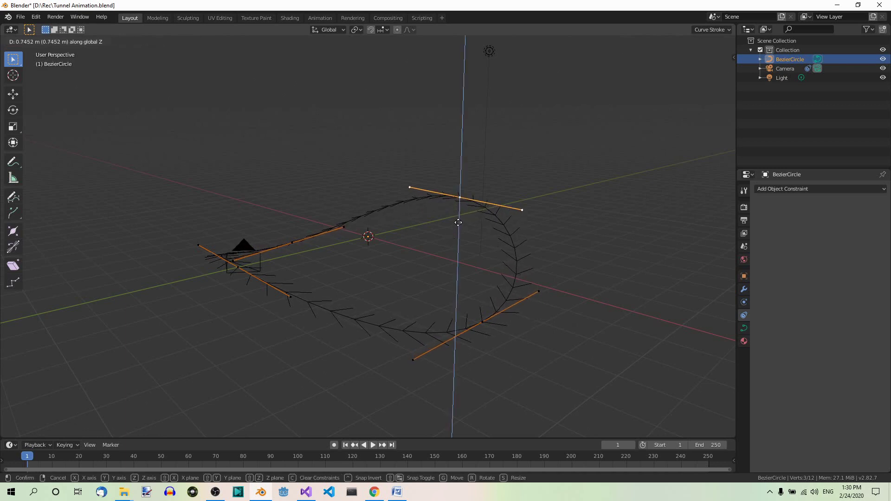
click(458, 222)
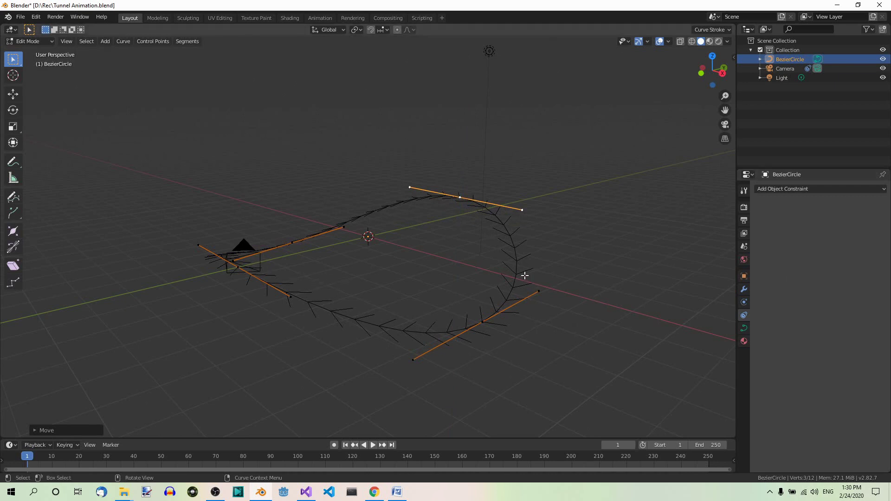
key(Tab)
- Shift the camera's Follow Path offset to 97.9 and trackball-rotate the camera to look along the curve there
middle_drag(603, 262, 556, 251)
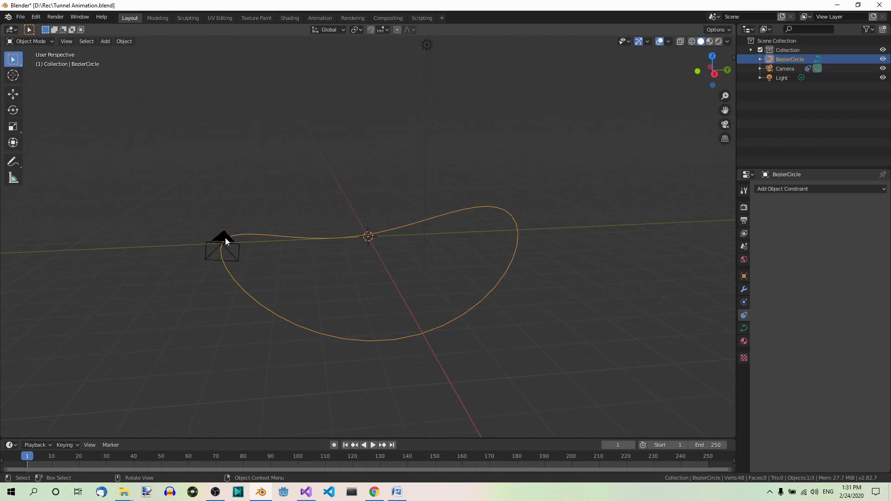
click(226, 240)
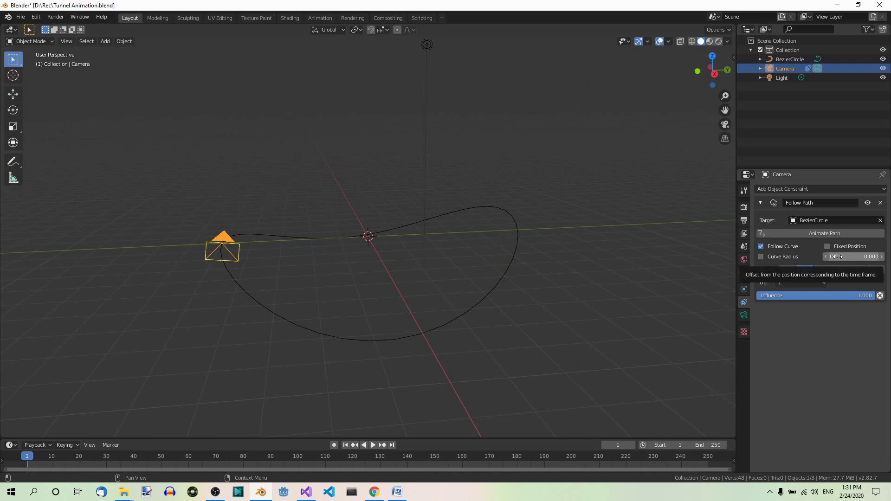
drag(837, 257, 868, 257)
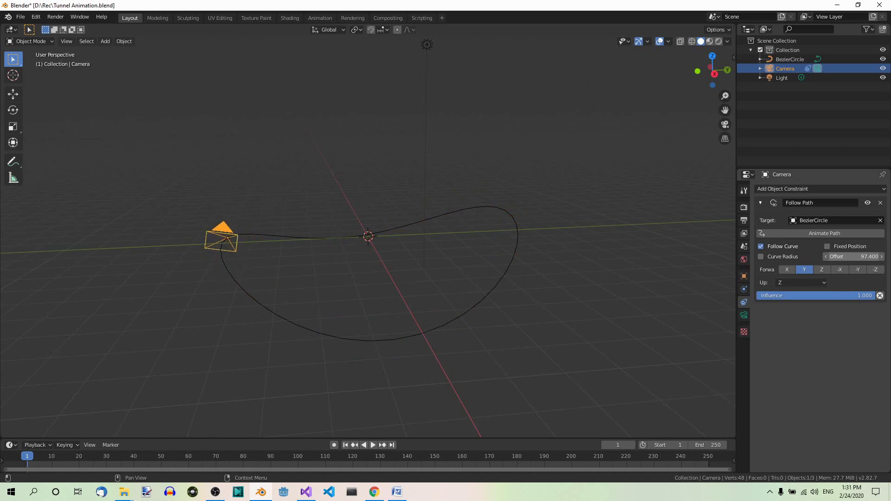
drag(868, 256, 869, 257)
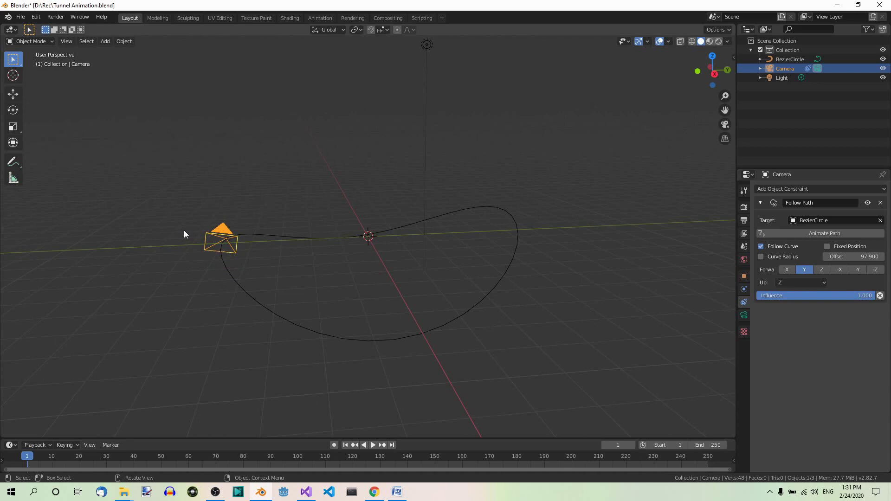
scroll(233, 248, up, 3)
middle_drag(217, 275, 296, 266)
key(r)
key(r)
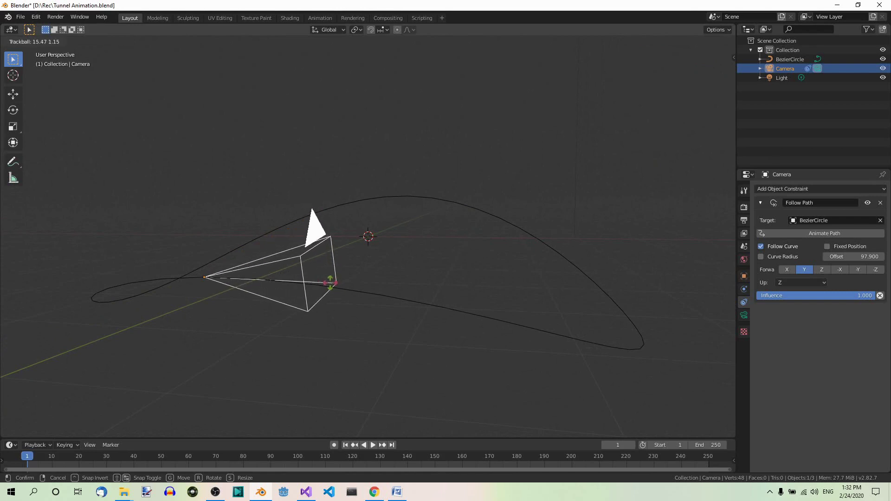
click(397, 293)
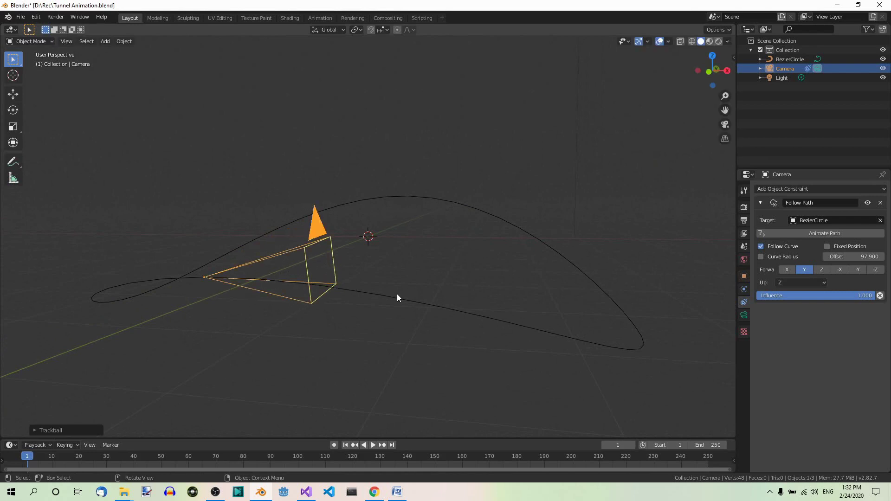
- Fine-tune the camera's aim with a second trackball rotation, judged from the opposite side of the curve
middle_drag(416, 293, 187, 253)
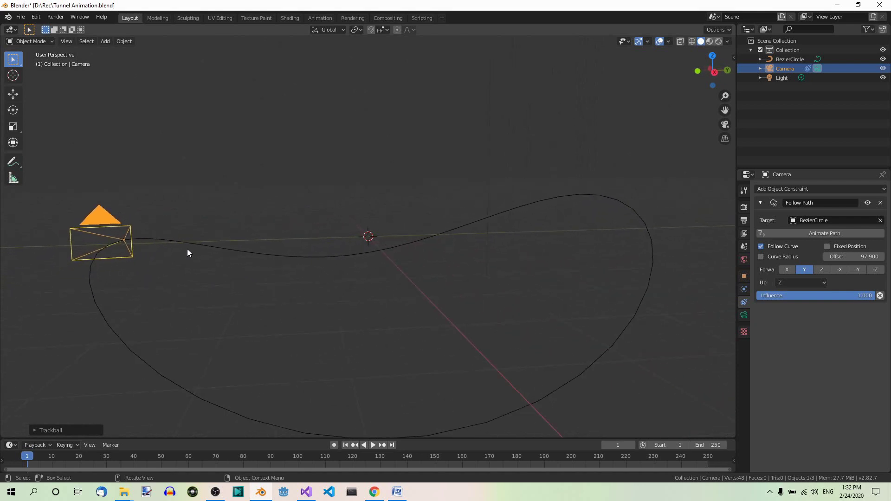
key(r)
key(r)
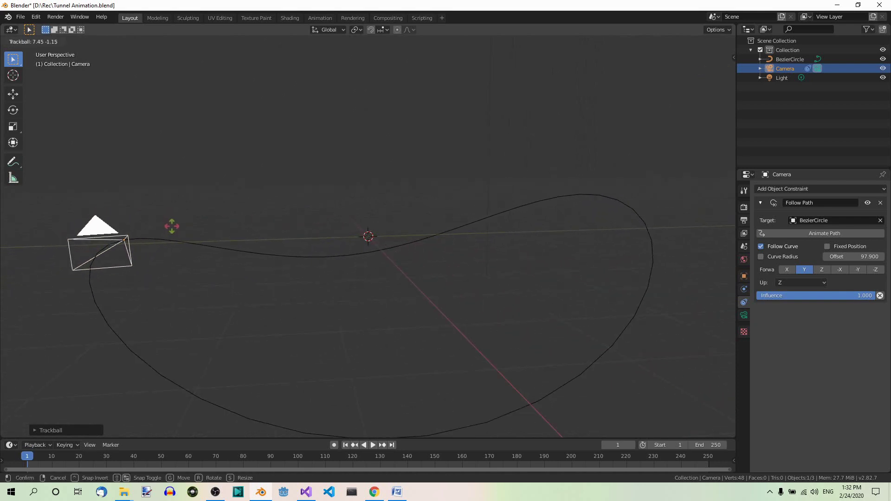
click(171, 260)
- Reset the camera's Follow Path offset to 0
middle_drag(171, 266, 225, 314)
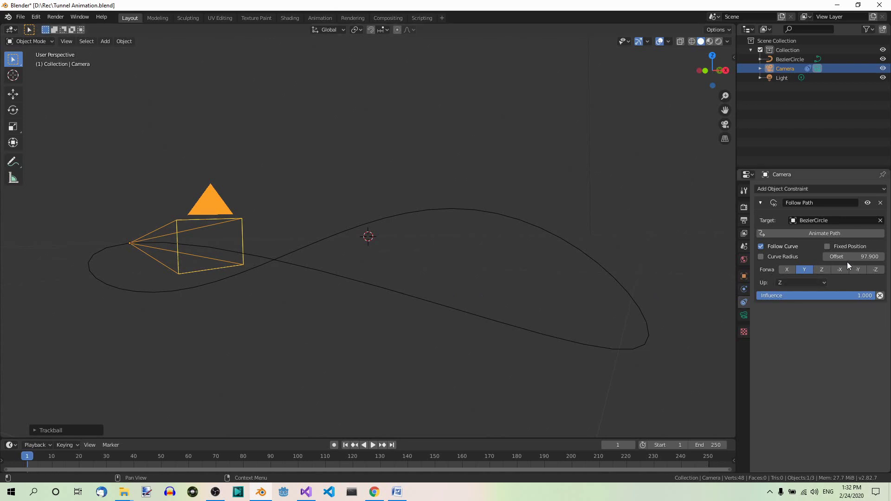
click(864, 257)
text(0)
key(Return)
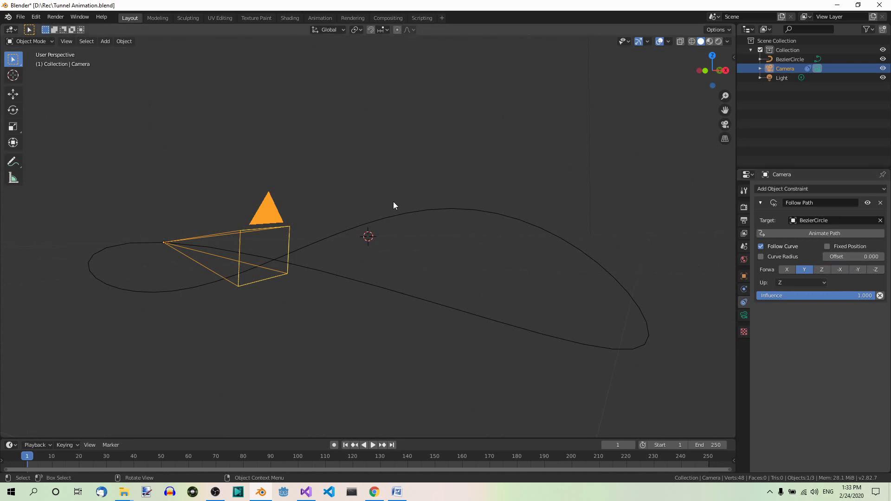
- Rename the Bezier circle as Path
click(450, 211)
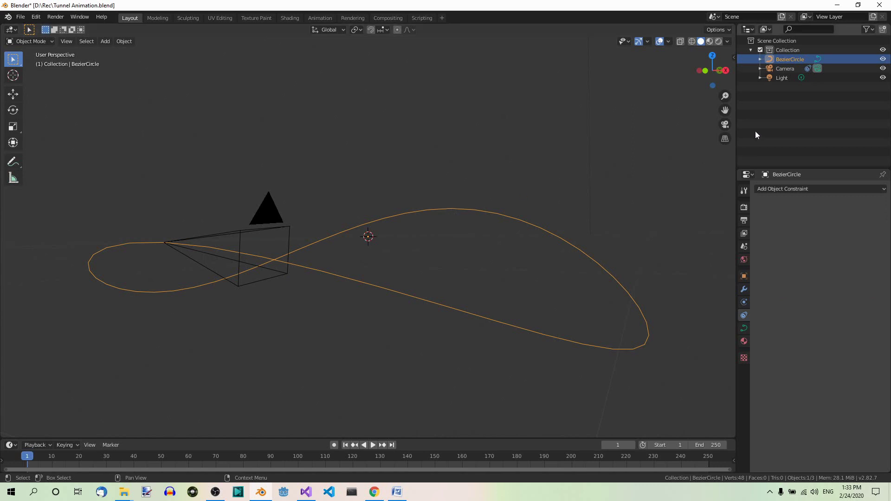
double_click(791, 60)
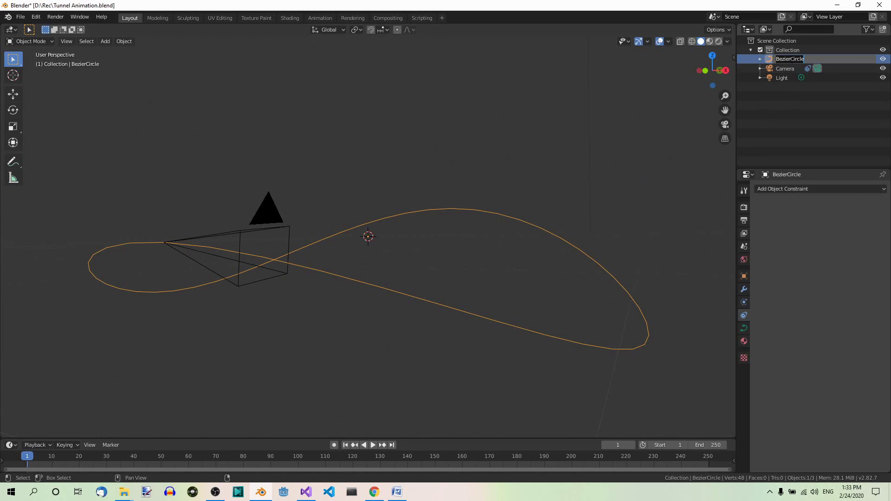
text(Path)
key(Return)
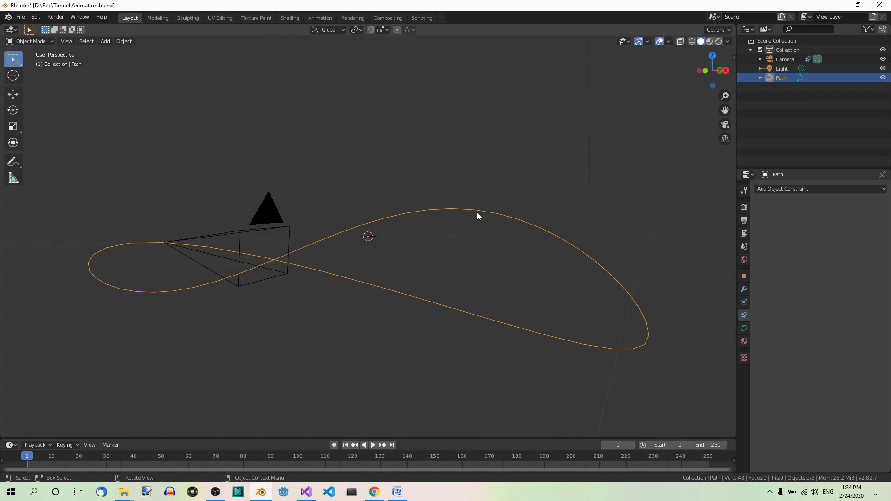
- Duplicate the Path curve in place and name the copy Tunnel
key(shift+d)
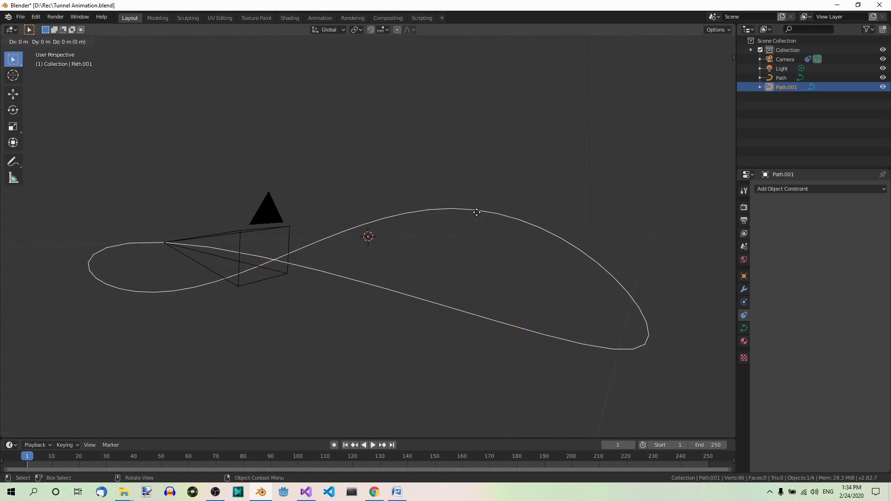
right_click(477, 212)
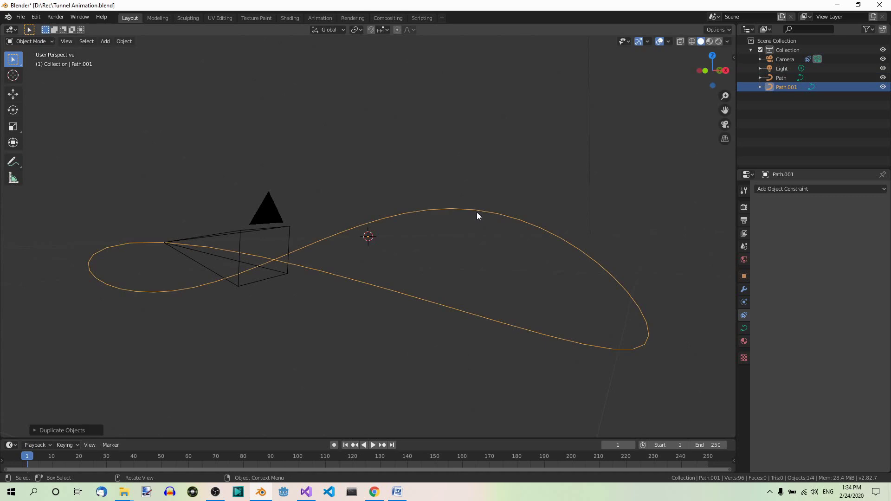
double_click(790, 86)
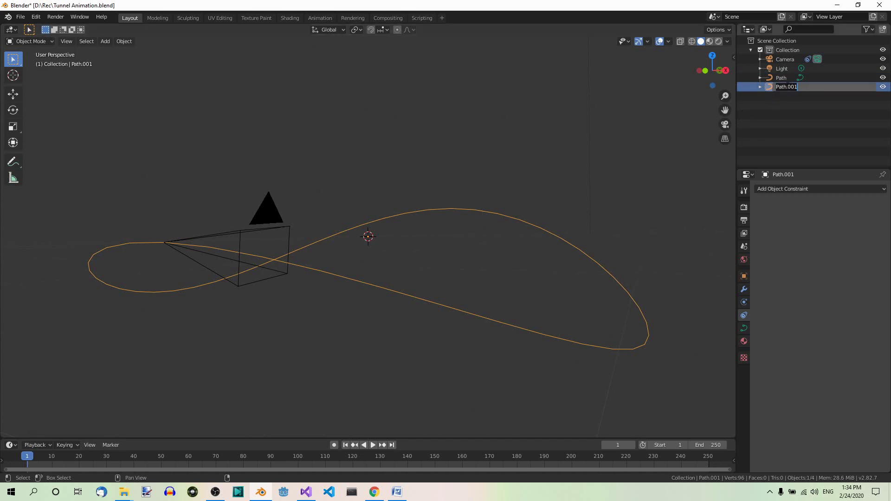
text(Tunnel)
key(Return)
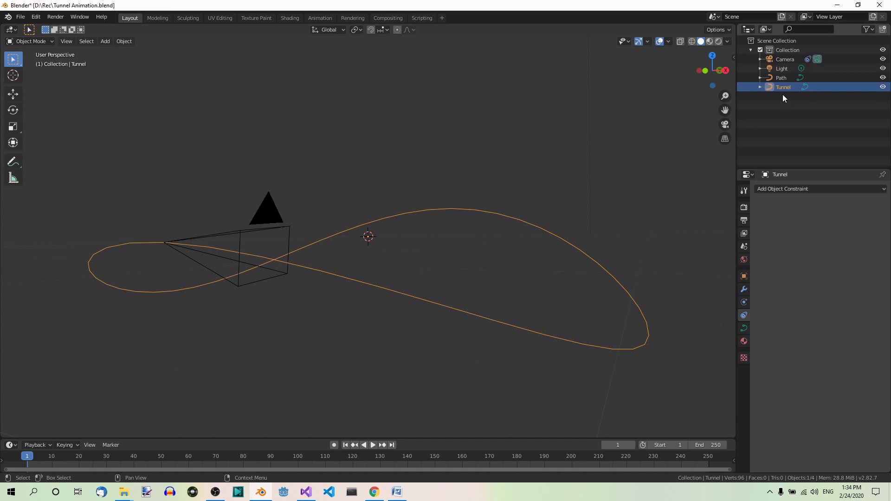
- Give the Tunnel curve a bevel depth of 0.26 m in its geometry settings to form a tube
click(743, 329)
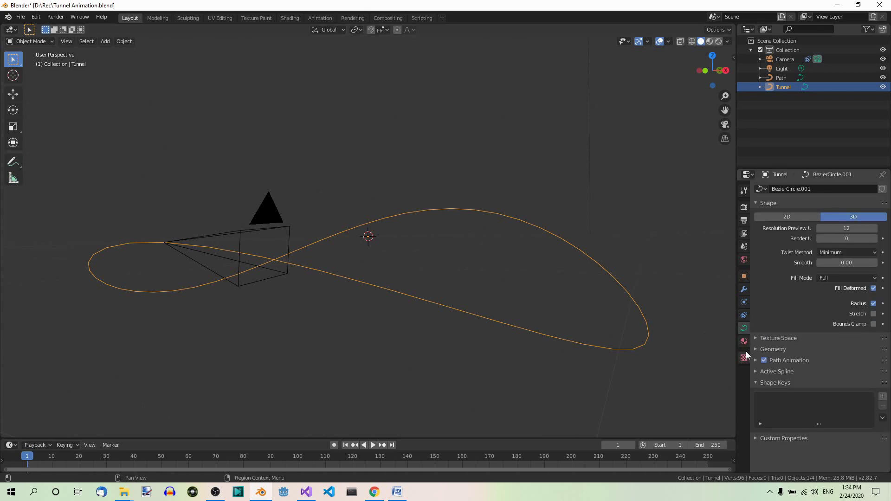
click(755, 350)
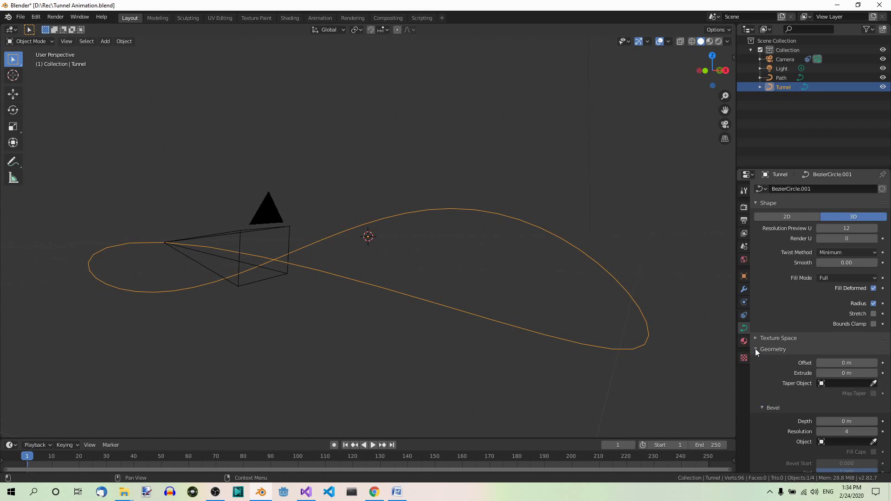
click(855, 420)
text(0.26)
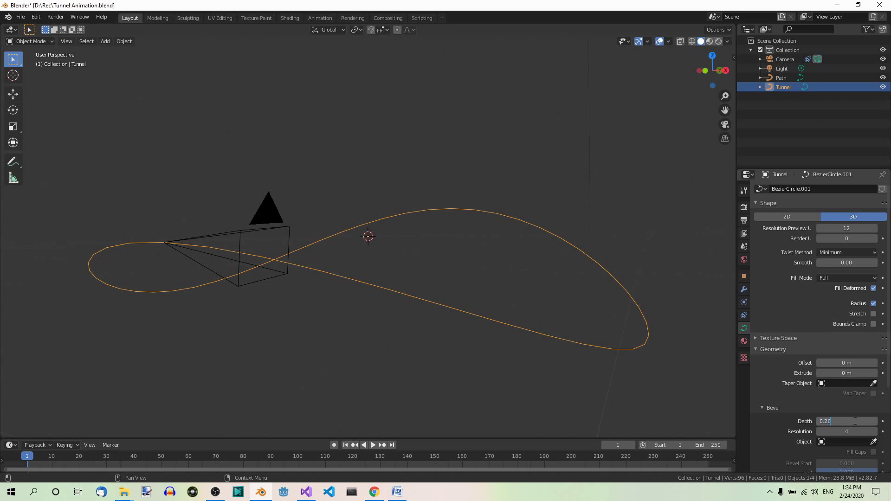
key(Return)
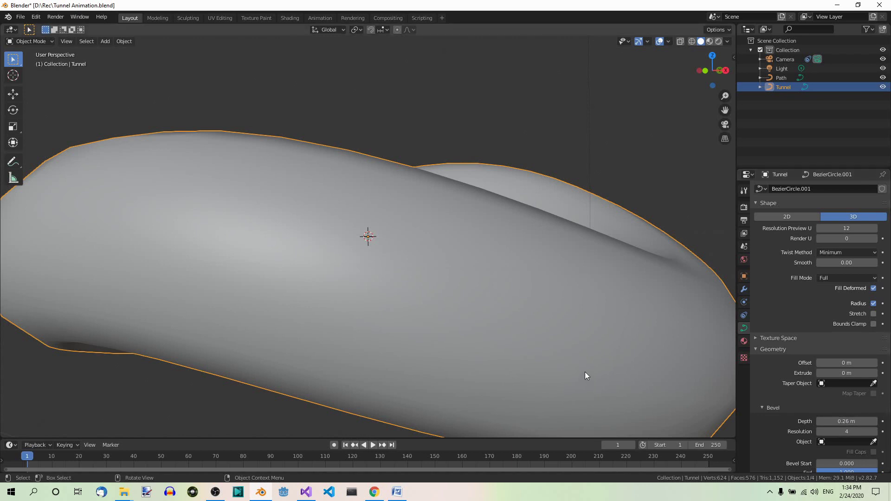
scroll(634, 316, down, 7)
mouse_move(628, 291)
middle_down()
mouse_move(597, 342)
mouse_move(634, 276)
middle_up()
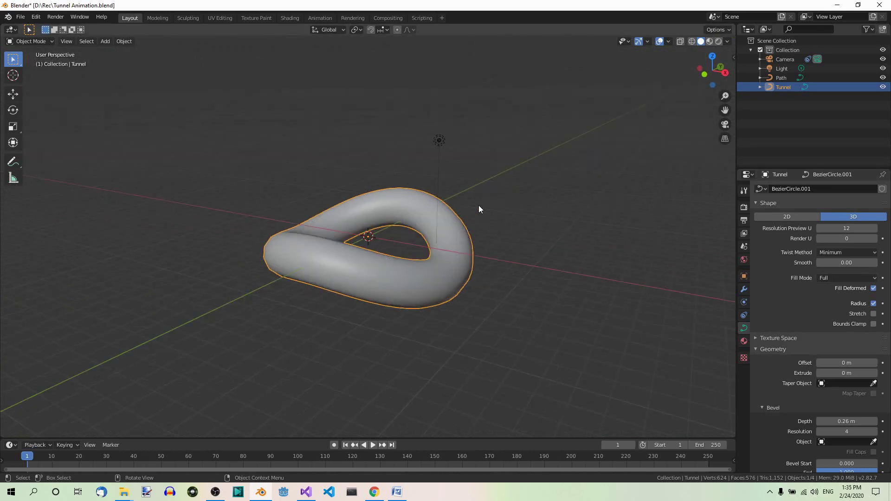
- Convert the Tunnel curve to a mesh
click(124, 41)
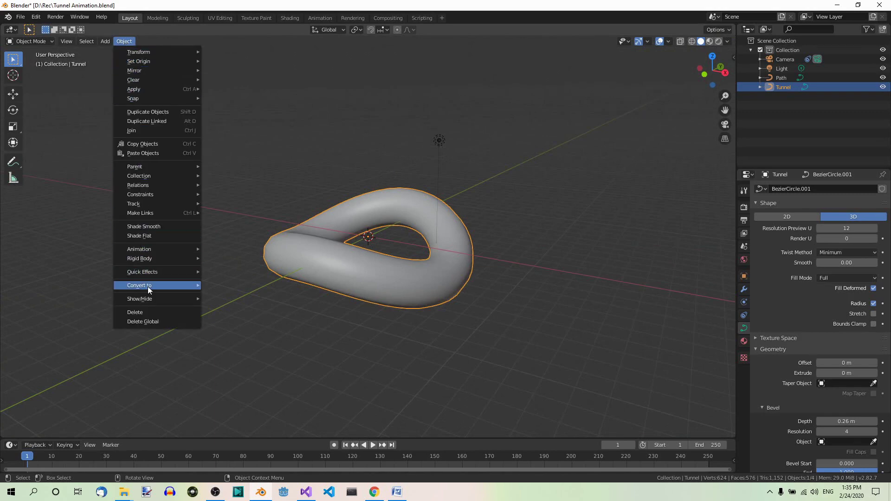
mouse_move(148, 288)
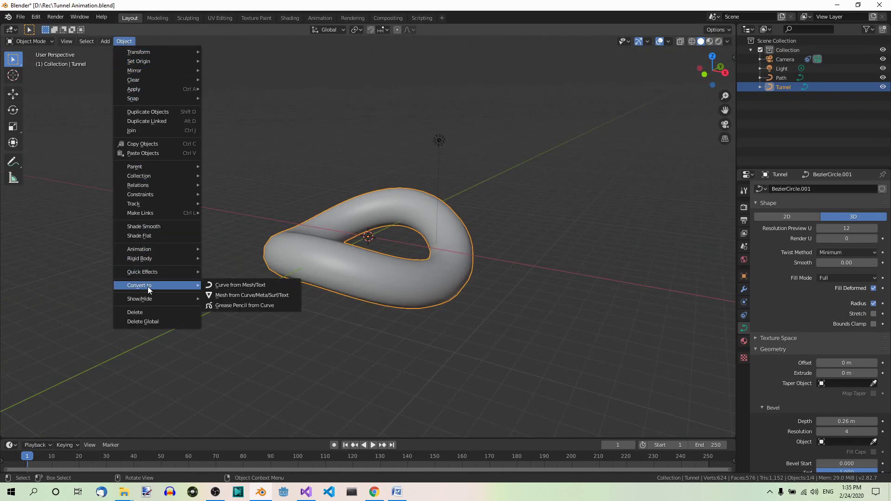
click(242, 300)
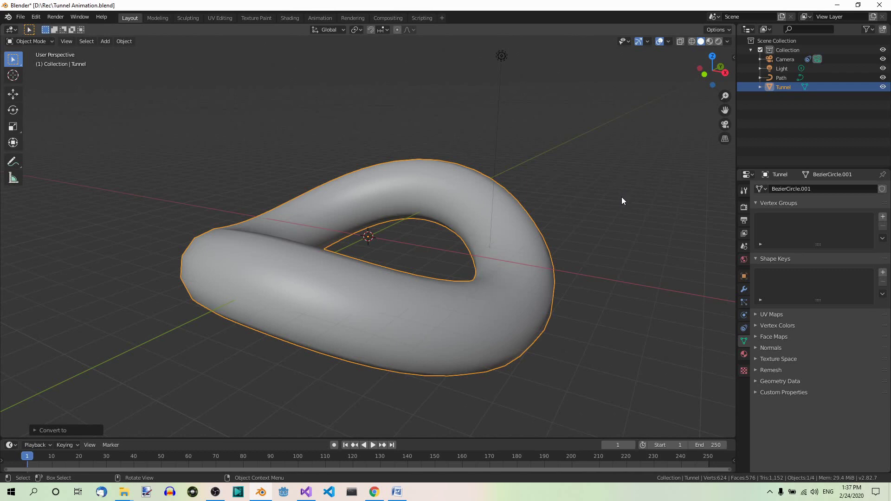
- Create a new texture of type Voronoi and set its size to 0.5
click(744, 371)
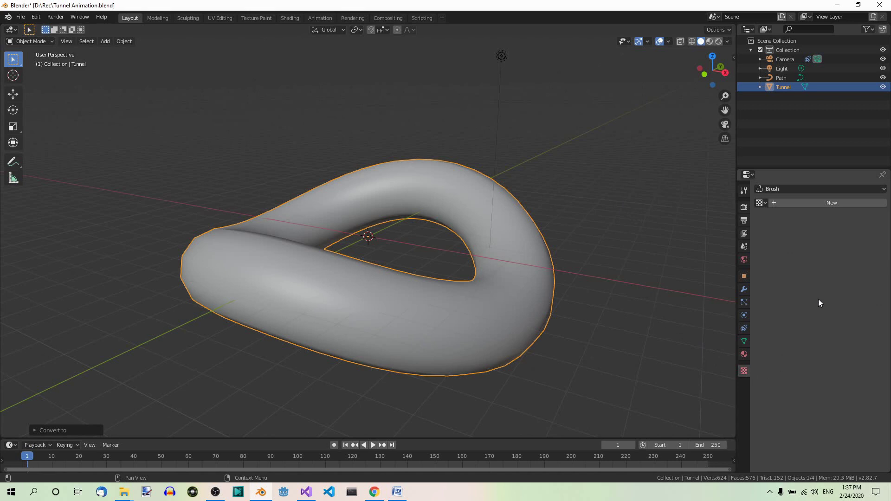
click(837, 202)
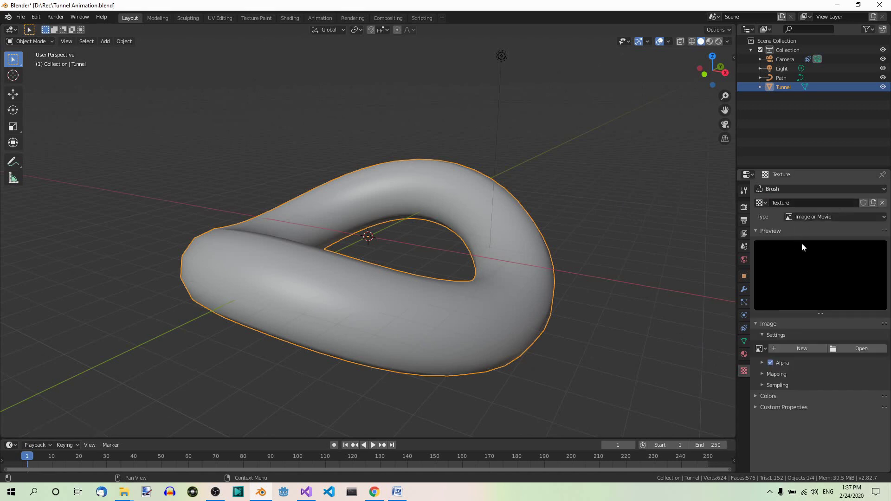
click(875, 217)
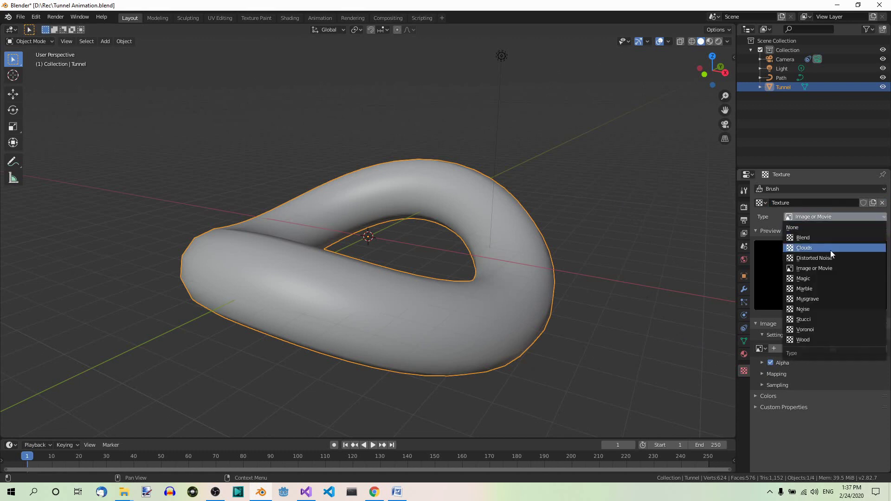
click(819, 327)
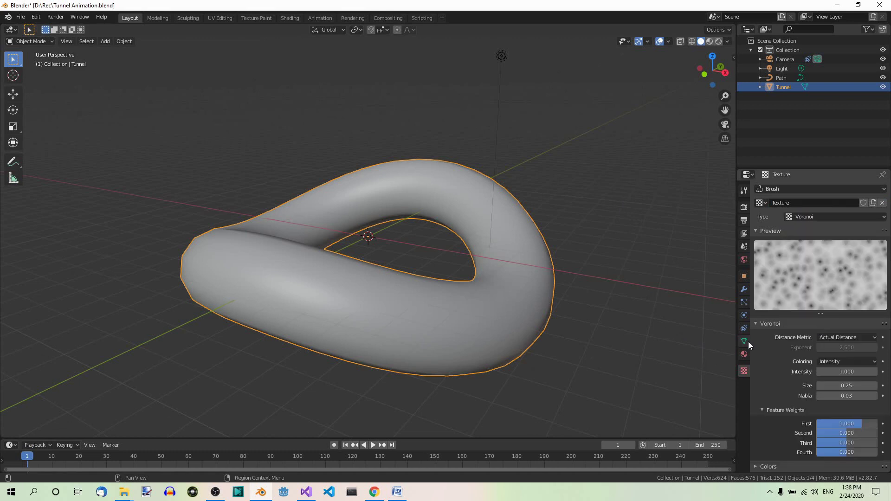
click(844, 385)
text(0.5)
key(Return)
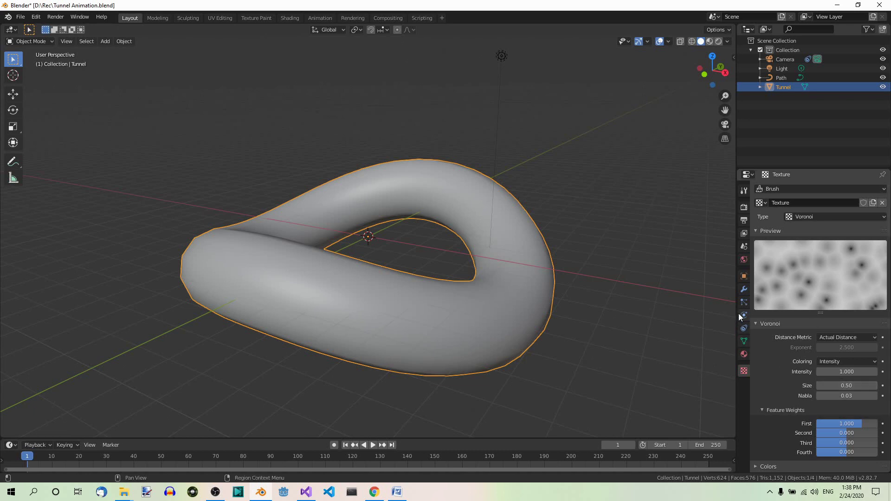
- Add a Displace modifier to the Tunnel mesh and assign the existing Voronoi texture to it
click(743, 290)
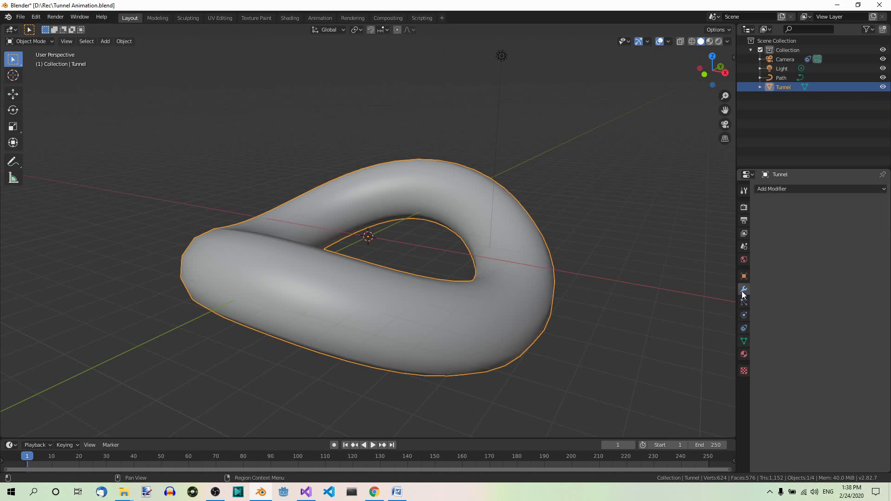
click(820, 189)
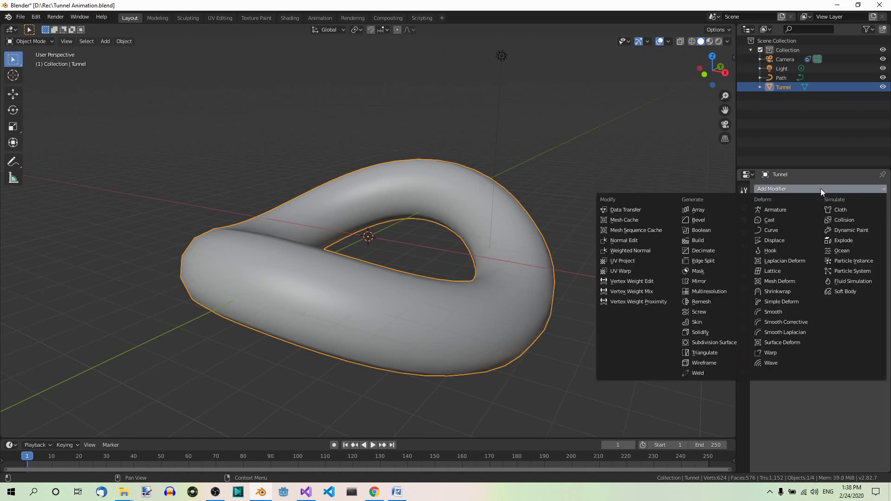
click(789, 239)
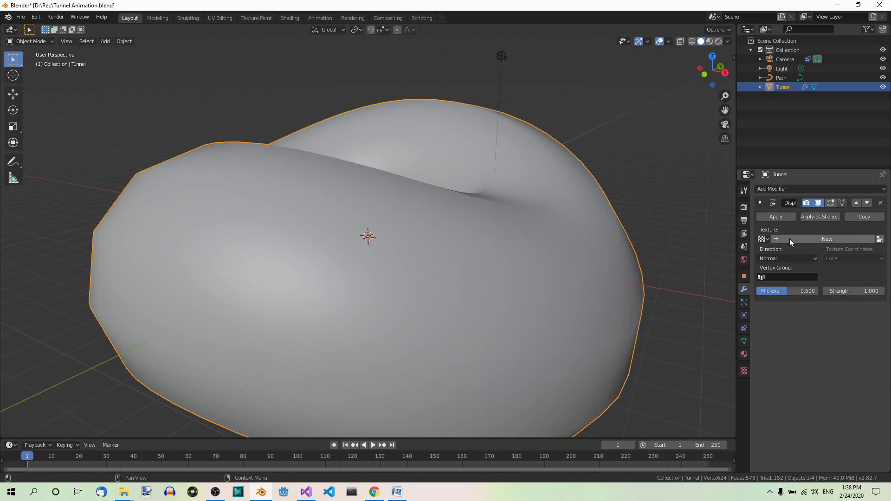
click(765, 239)
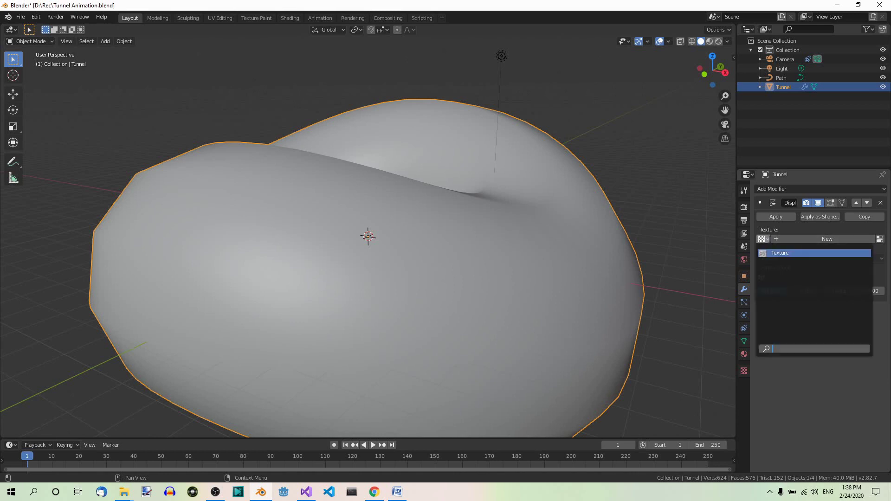
click(778, 253)
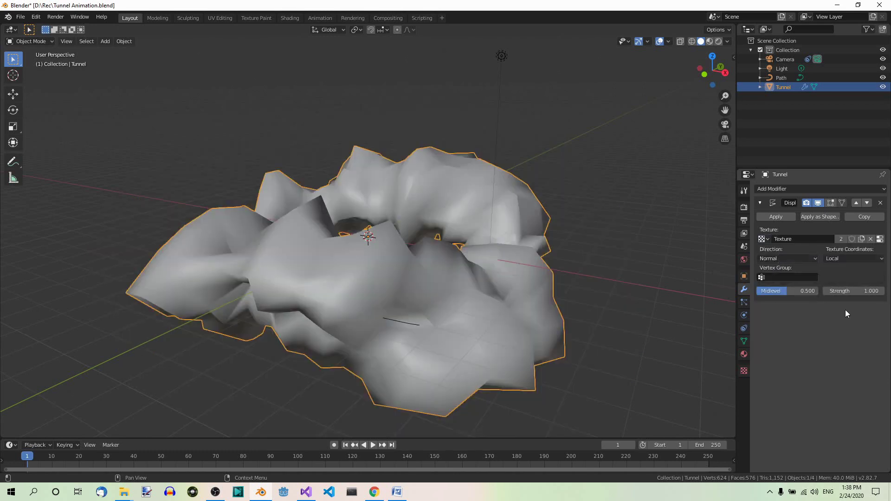
- Set the strength of the Tunnel's Displace modifier to 0.3
click(864, 293)
text(0.3)
key(Return)
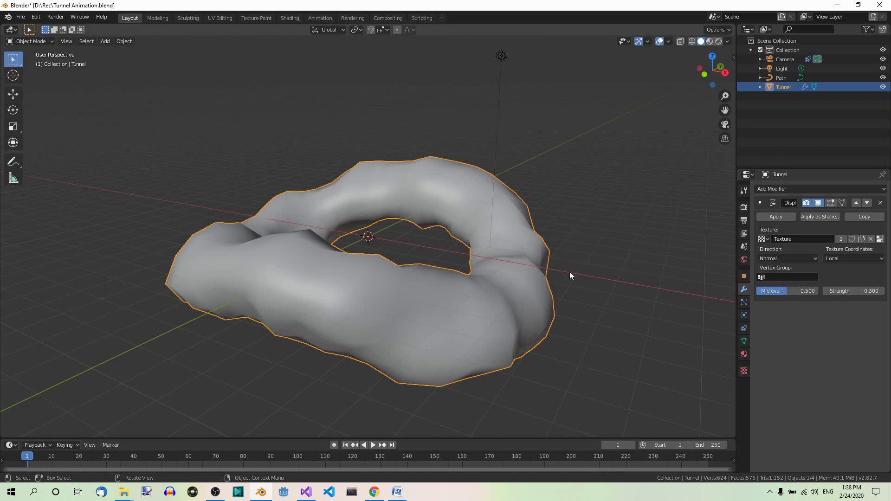
mouse_move(569, 271)
middle_down()
mouse_move(582, 293)
mouse_move(575, 296)
mouse_move(572, 266)
middle_up()
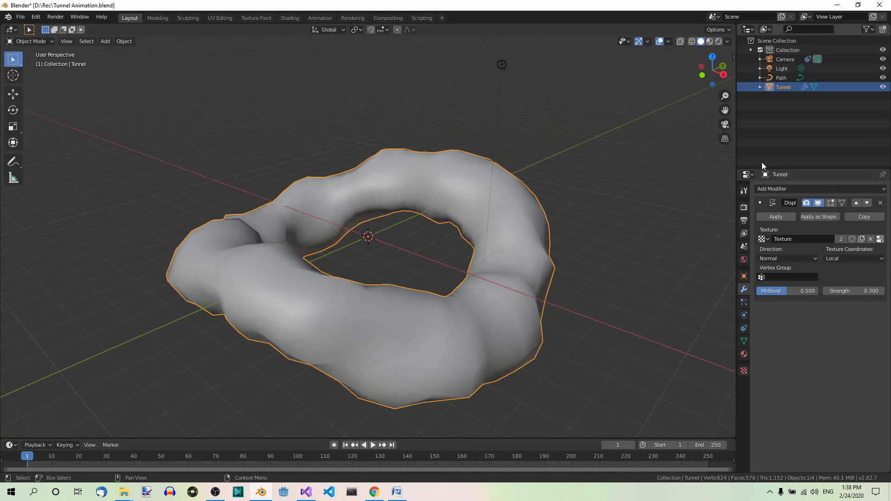
- Look through the camera and set its focal length to 15 mm
click(785, 60)
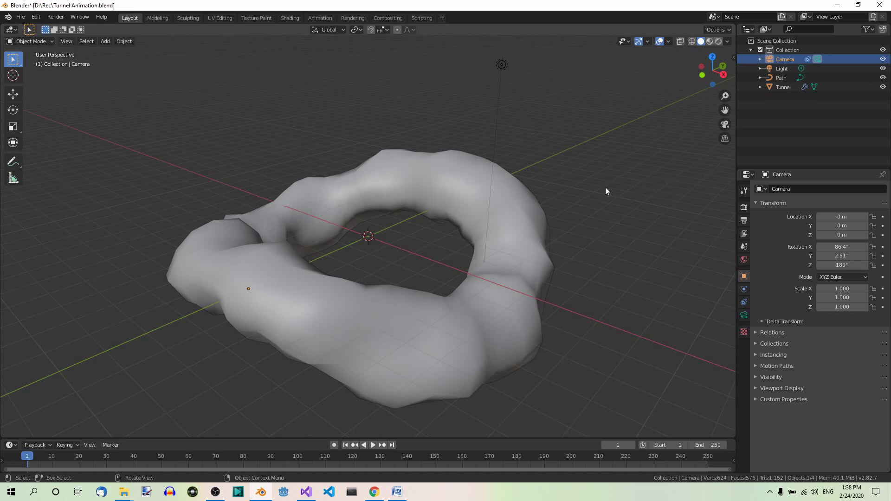
key(KP_0)
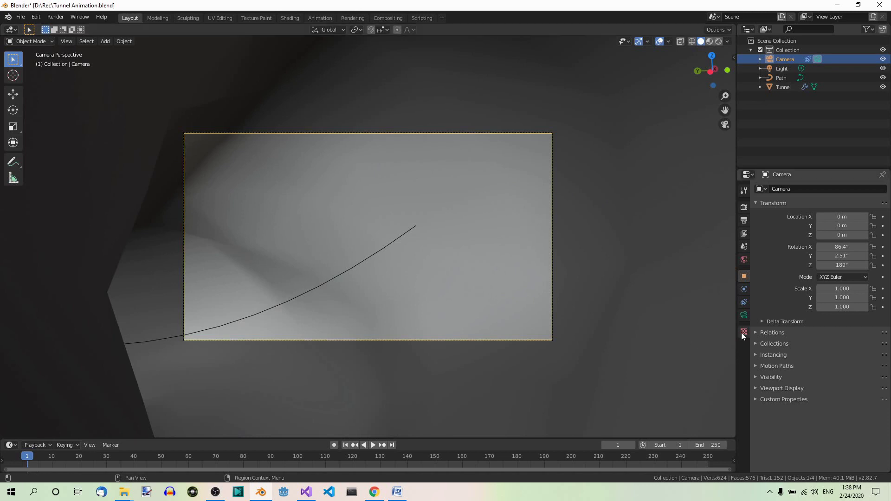
click(744, 316)
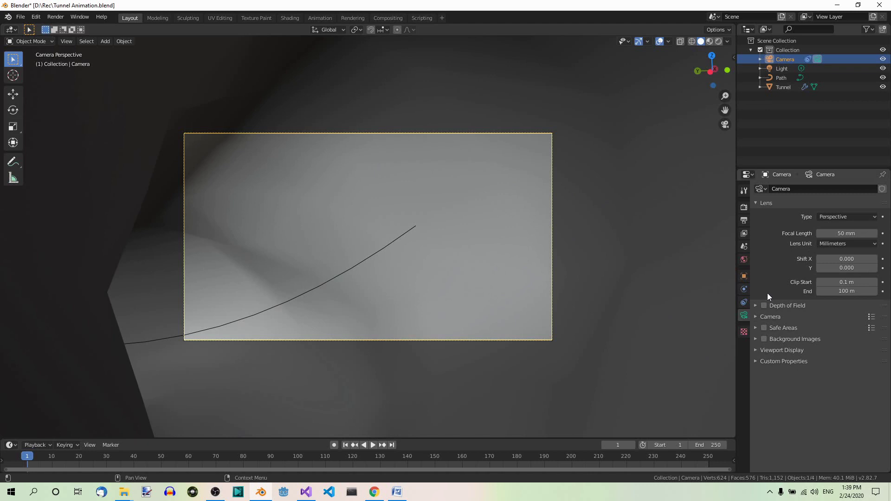
click(846, 233)
text(15)
key(Return)
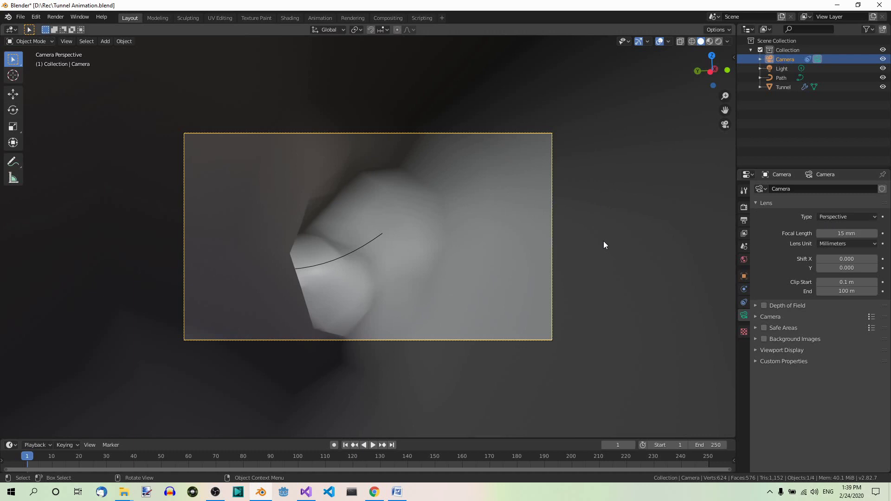
- Rotate the camera freely with trackball rotation so that it looks along the inside of the tunnel
key(r)
key(r)
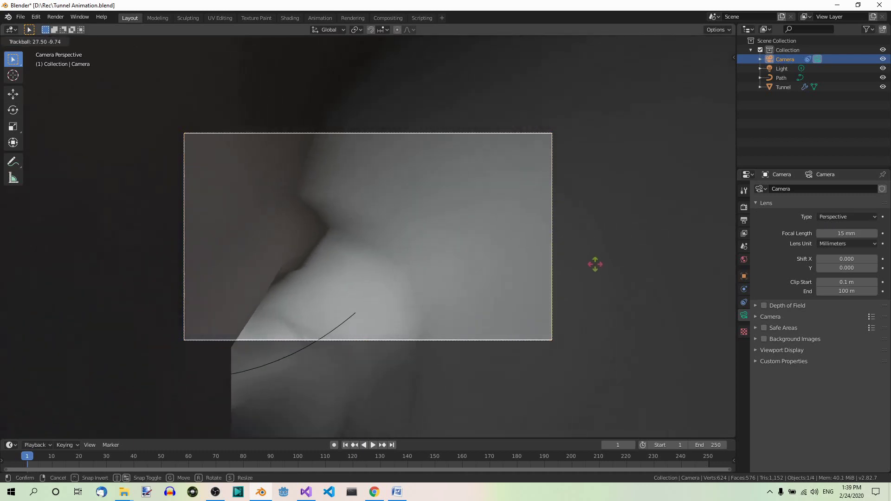
click(600, 238)
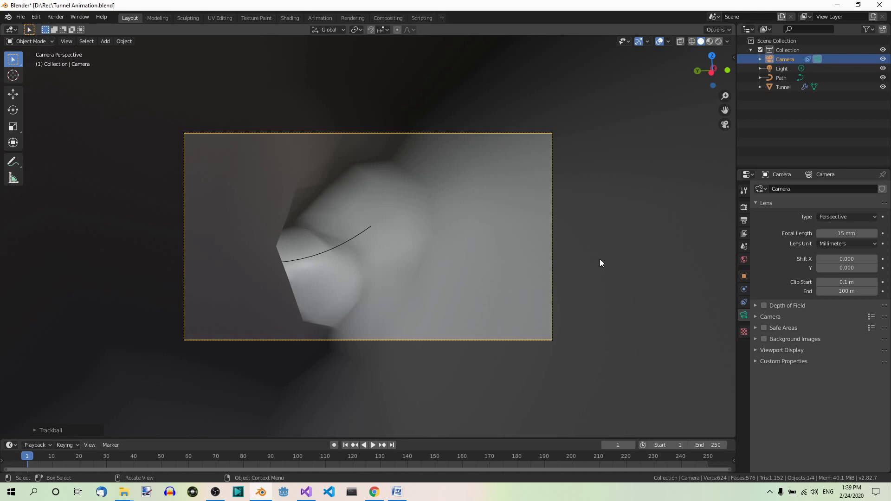
- Sweep the offset of the camera's Follow Path constraint to preview its travel through the tunnel, and reset the offset to 0
click(744, 302)
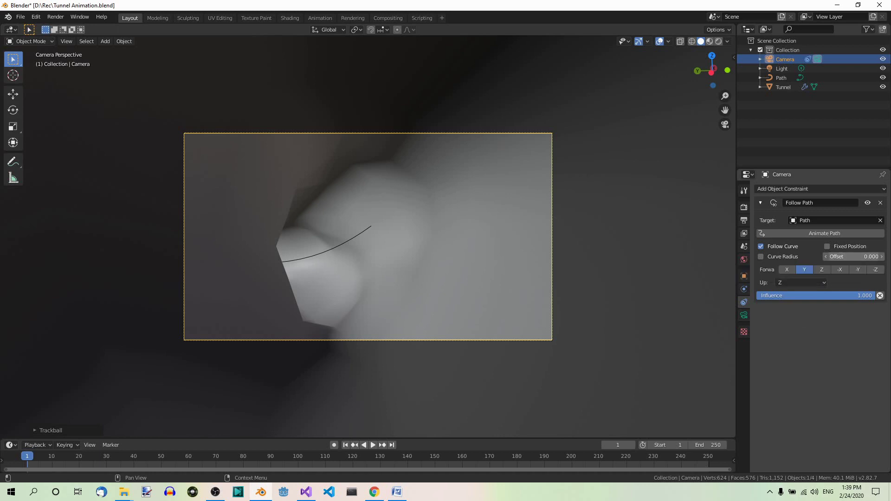
drag(833, 256, 890, 256)
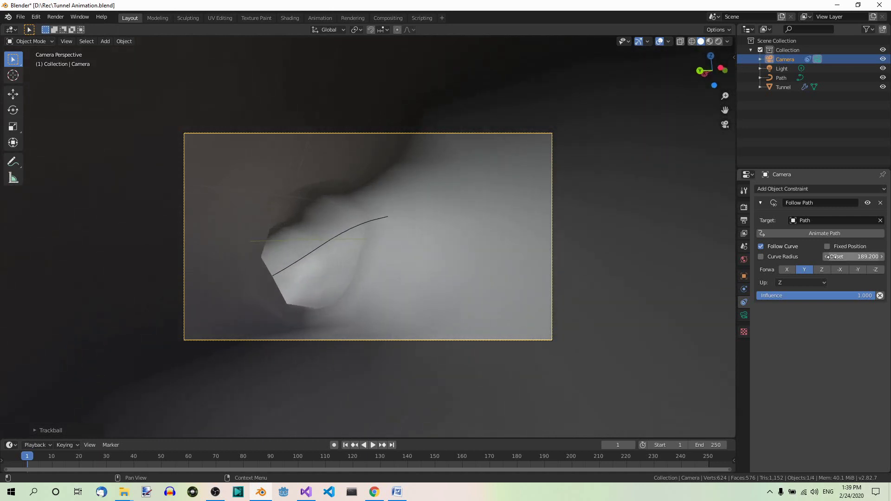
click(859, 258)
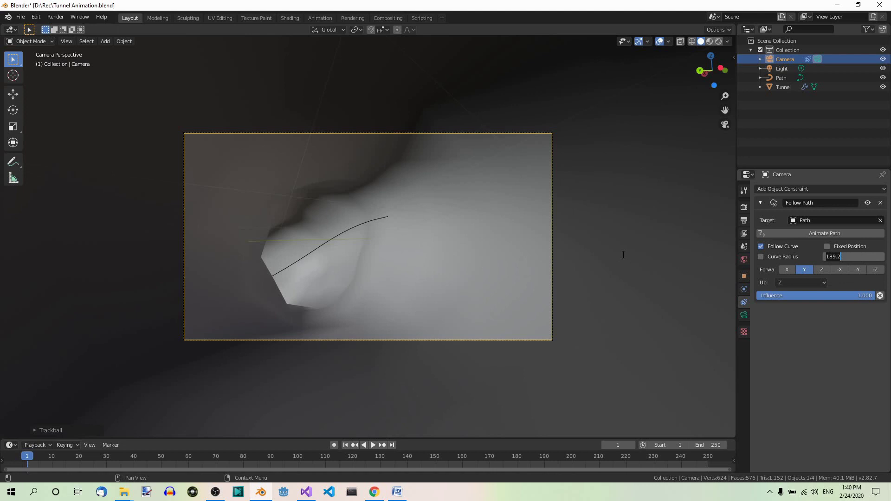
text(0)
key(Return)
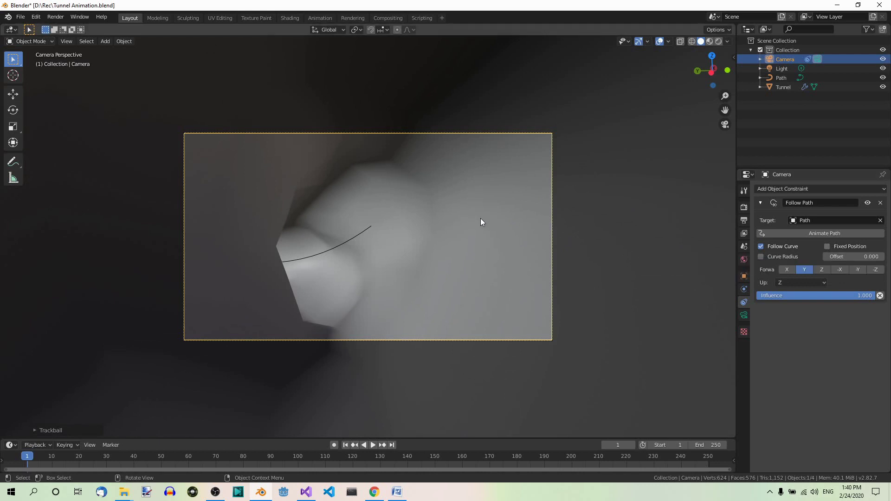
- Check the tunnel's lighting in rendered shading, and show the scene from above in wireframe
click(719, 41)
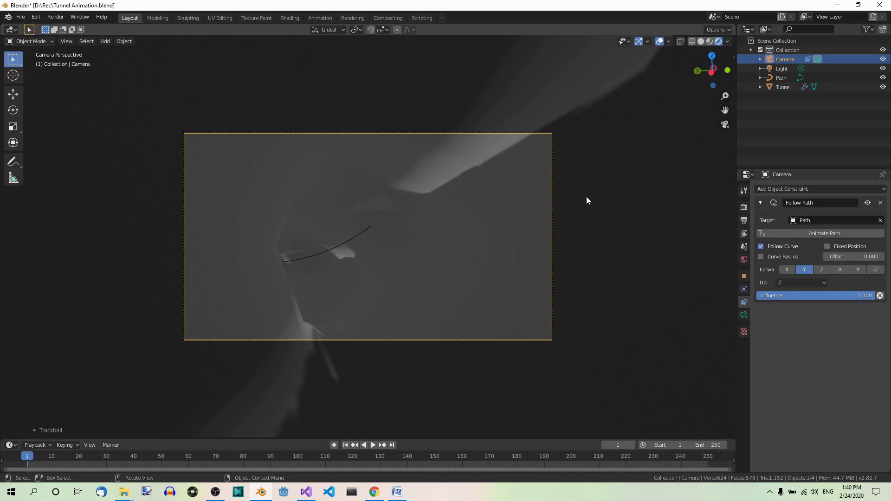
key(KP_7)
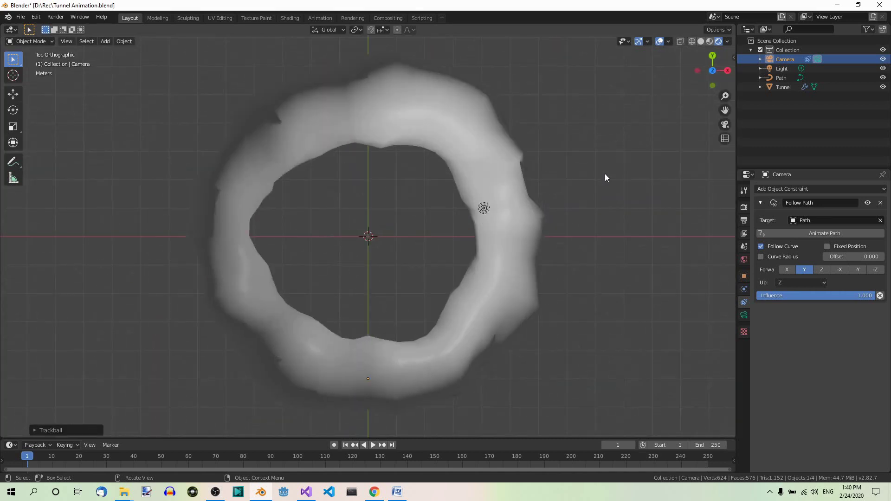
click(691, 41)
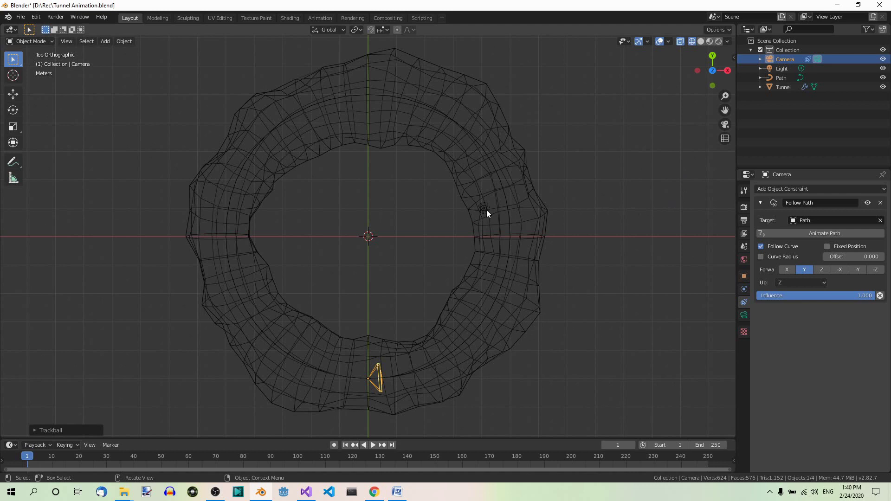
key(r)
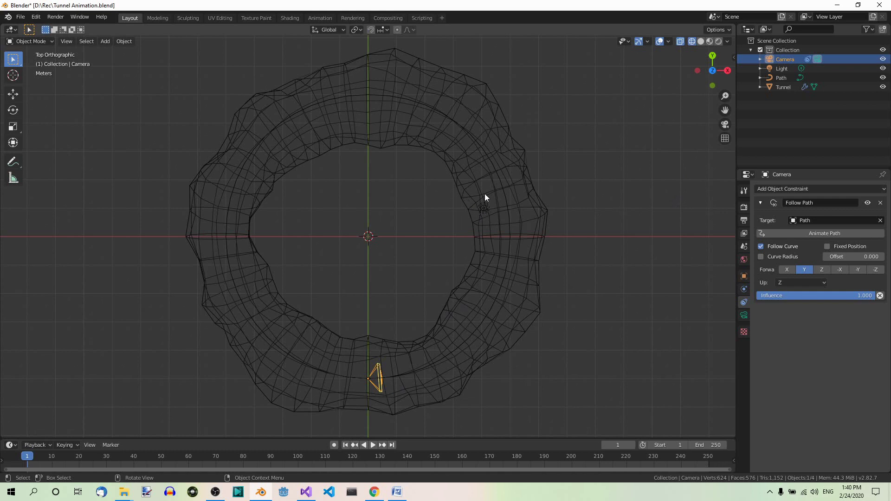
- Clear the light's location to put it at the world origin, and set its power to 100 W
click(782, 68)
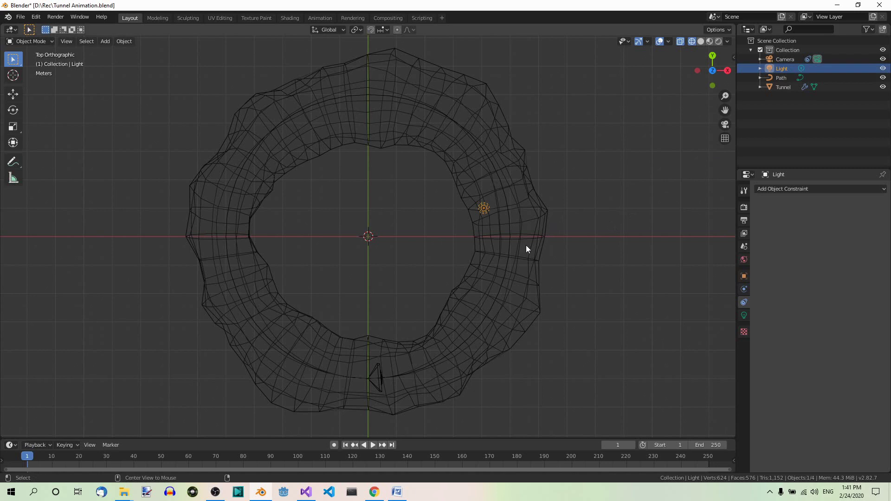
key(alt+g)
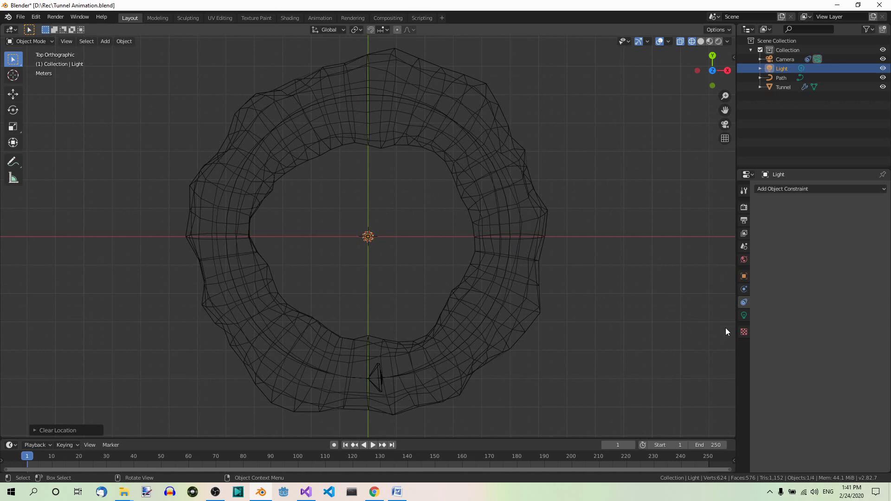
click(744, 315)
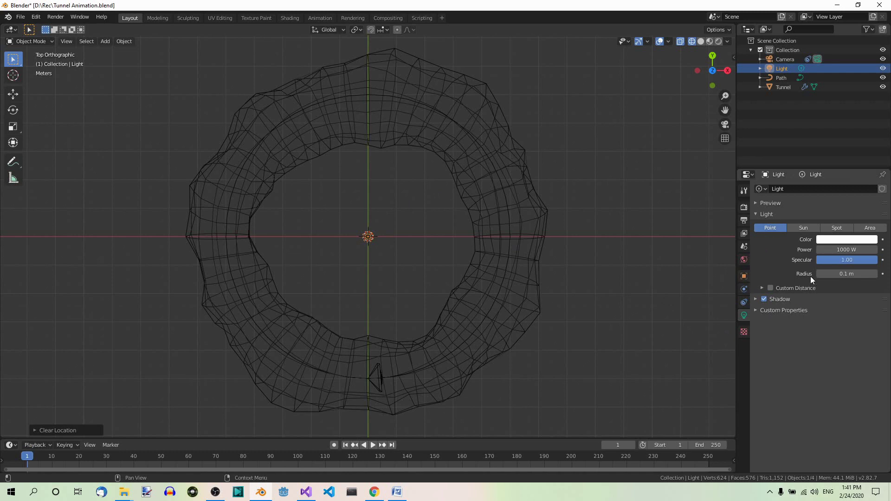
click(837, 251)
text(100)
key(Return)
- Add a Follow Path constraint to the light with the Path curve as its target
click(745, 302)
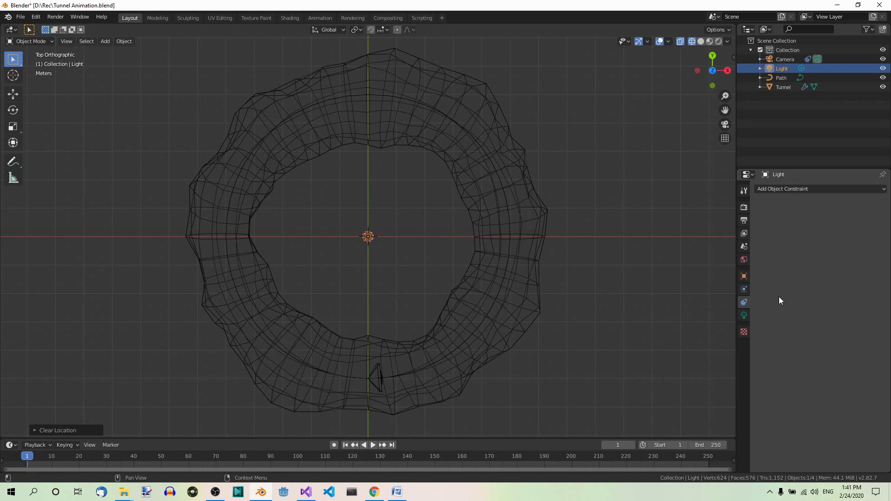
click(806, 188)
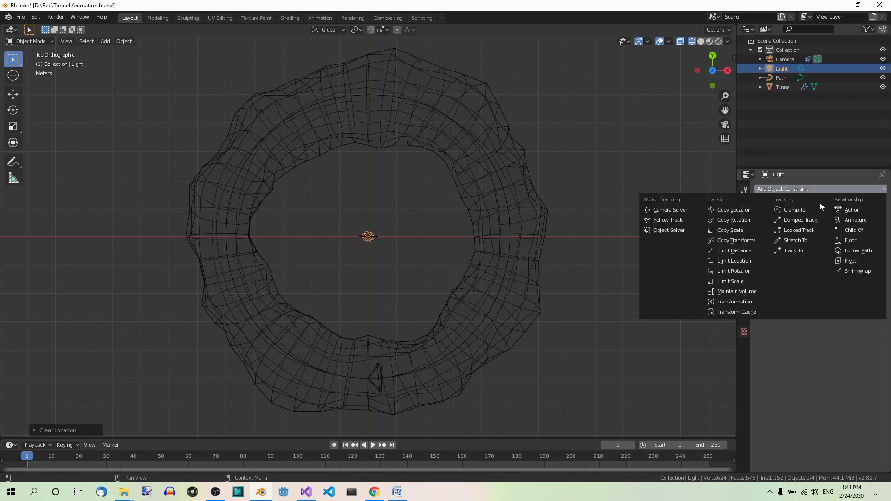
click(857, 250)
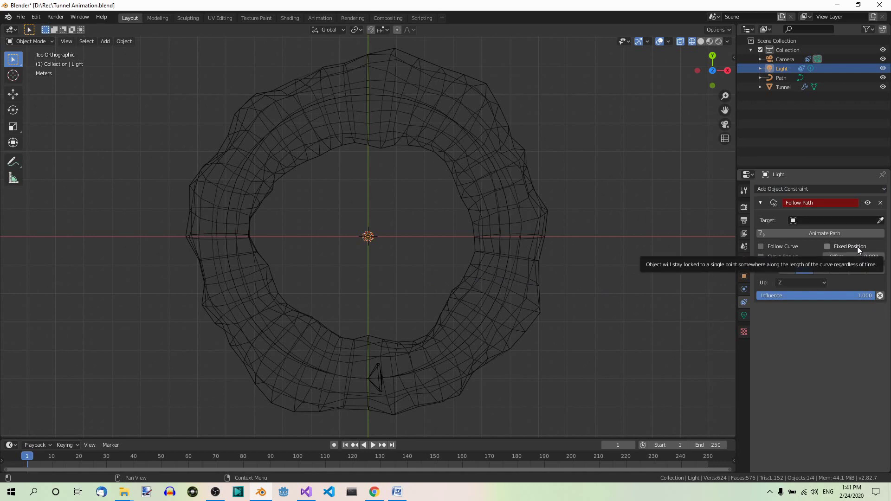
click(871, 221)
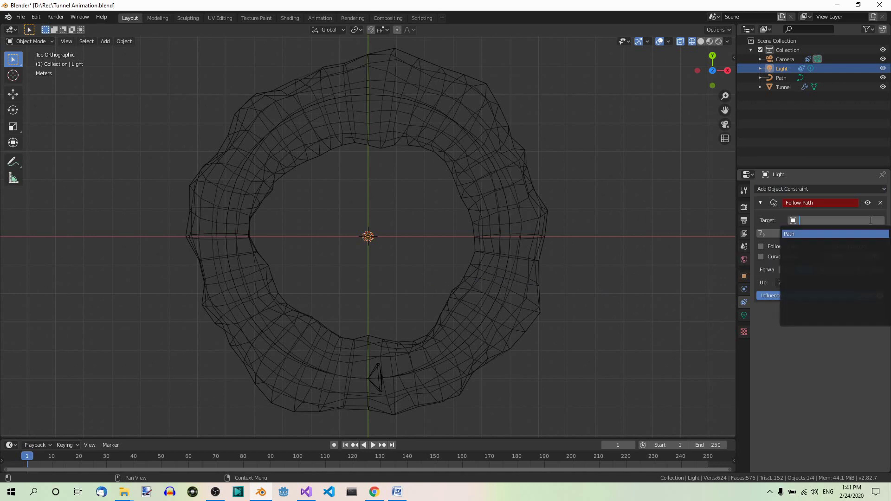
click(796, 235)
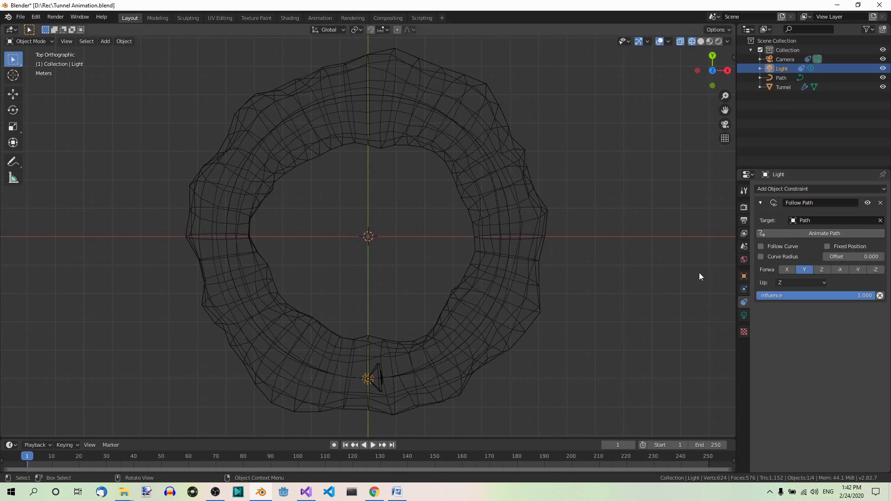
- Set the light's Follow Path offset to 20 and check the lit tunnel through the camera in rendered shading
click(857, 256)
key(Return)
click(718, 40)
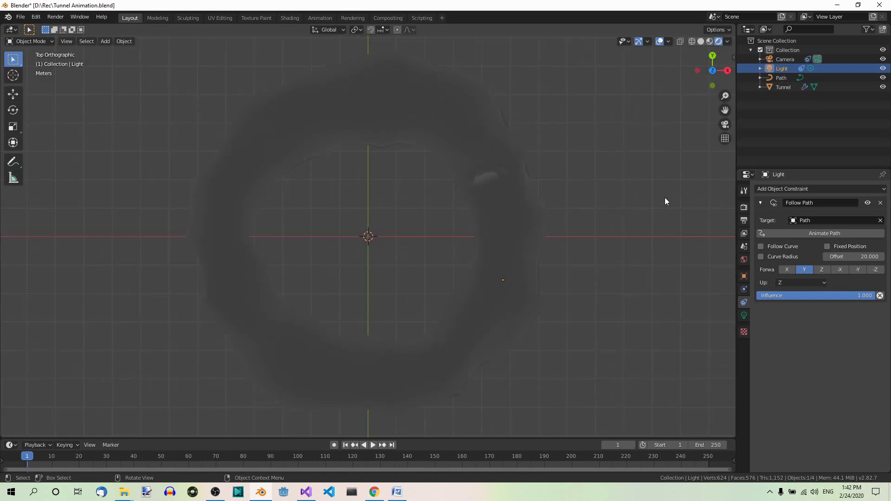
key(KP_0)
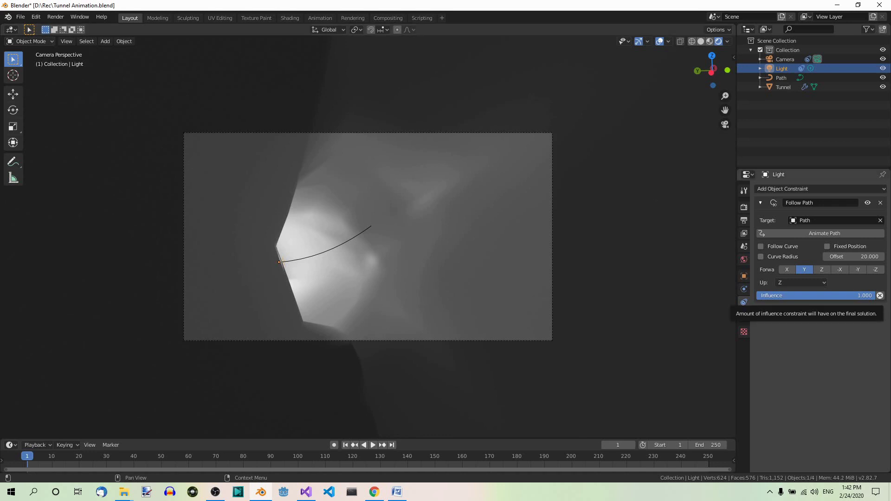
- Create a new material for the Tunnel object and set its base color to hex 28830e
click(783, 87)
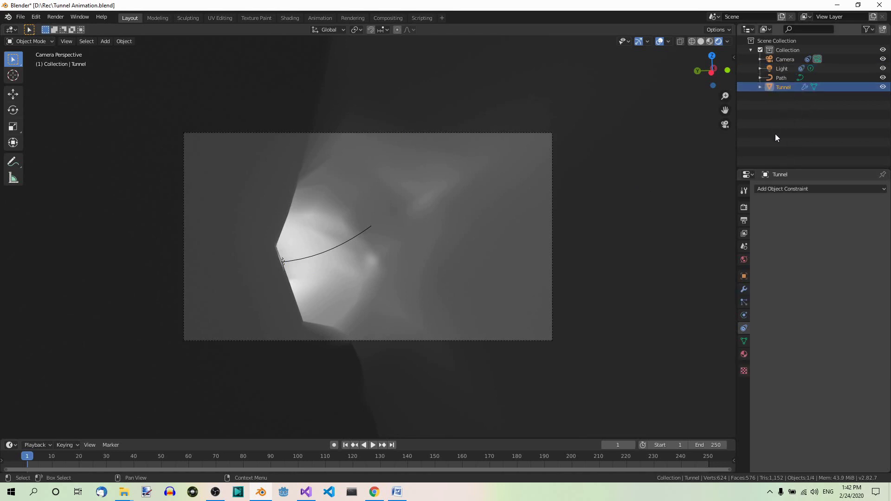
click(745, 353)
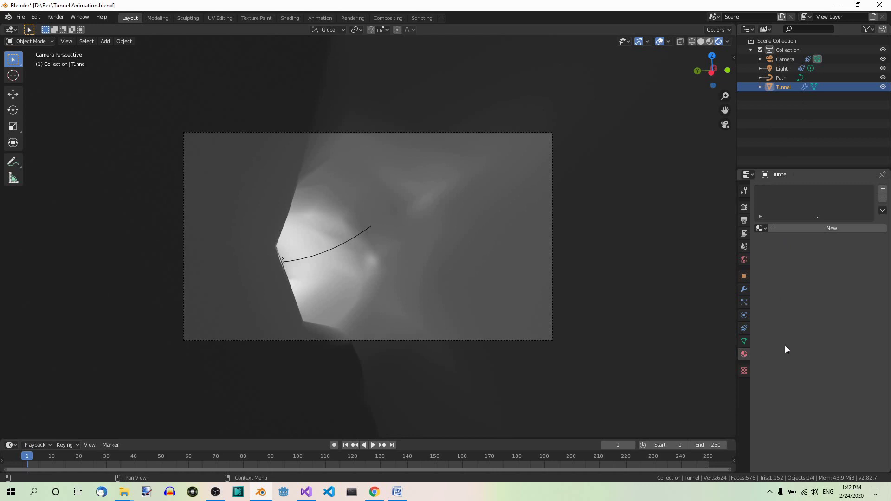
click(826, 228)
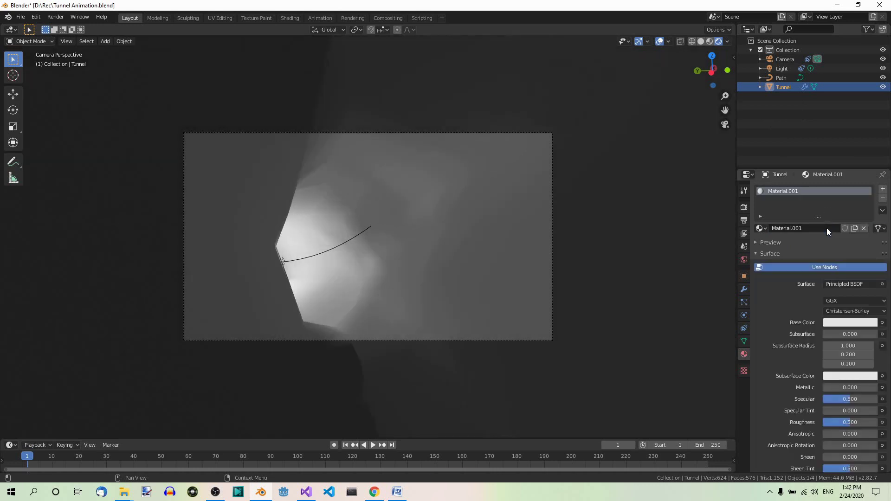
click(845, 322)
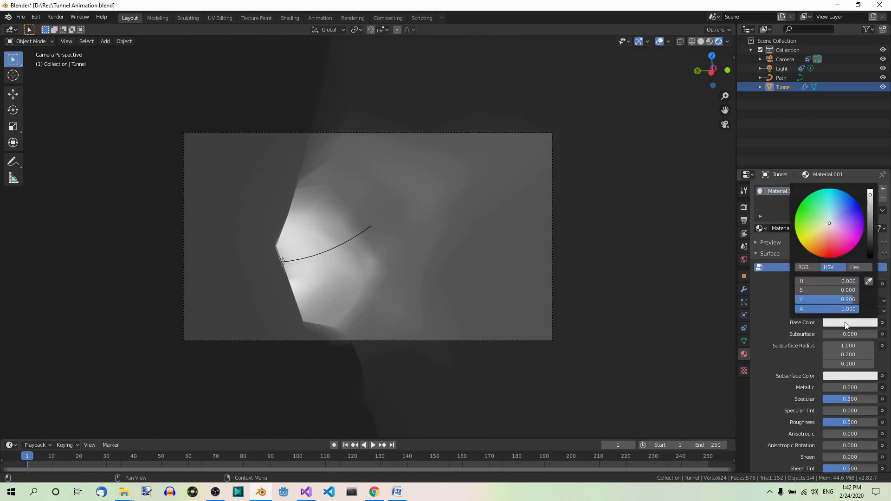
click(854, 268)
click(828, 280)
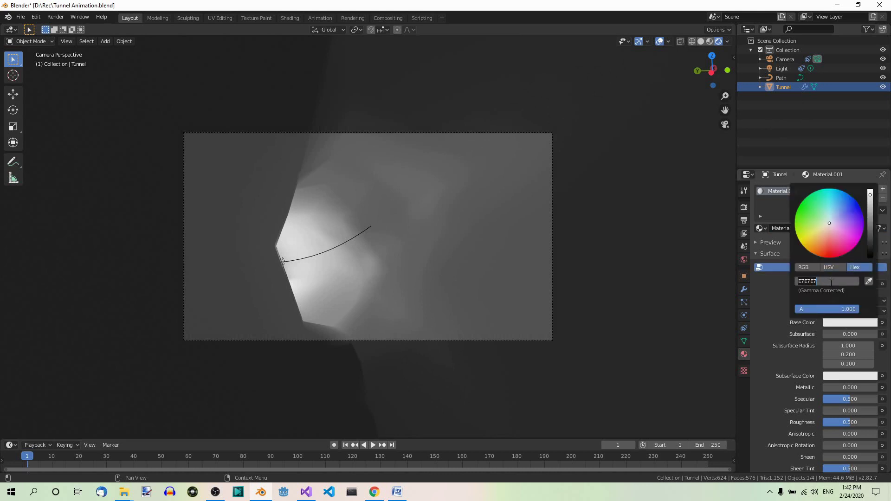
text(28830e)
key(Return)
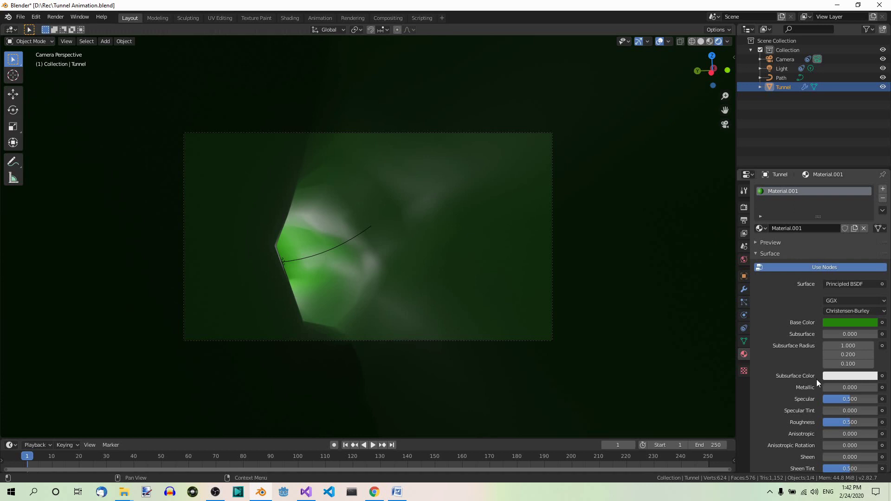
- Set the tunnel material's Metallic value to 0.5
click(843, 387)
text(0.5)
key(Return)
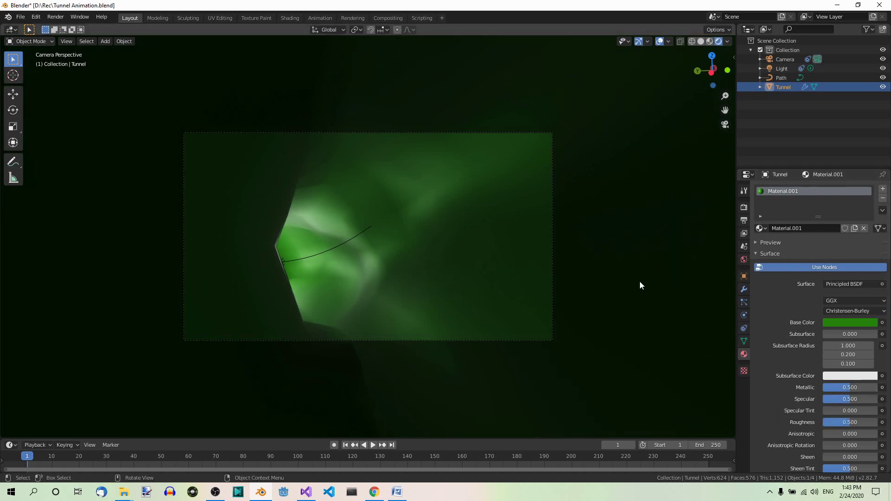
- Set the light's color to hex ff9447
click(783, 70)
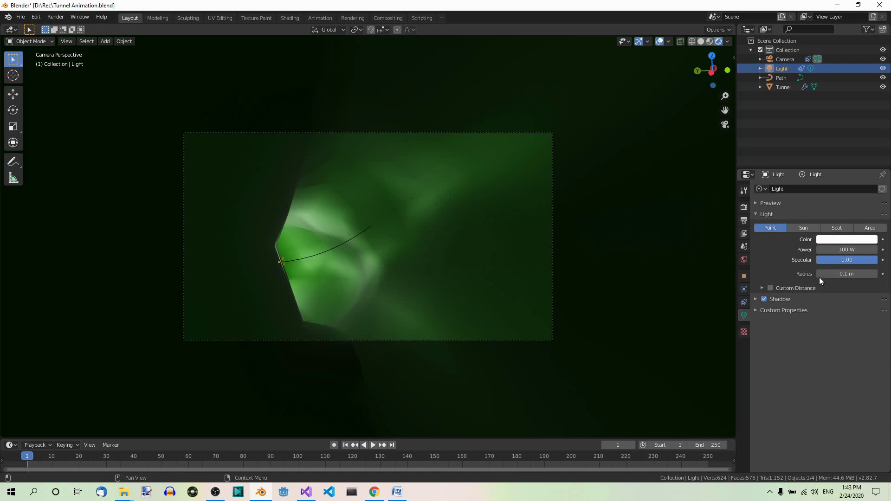
click(840, 242)
click(840, 206)
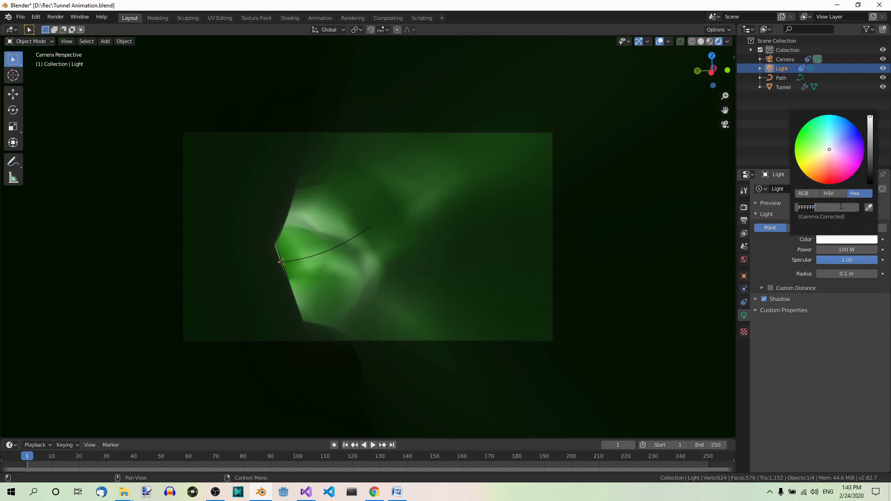
text(ff9447)
key(Return)
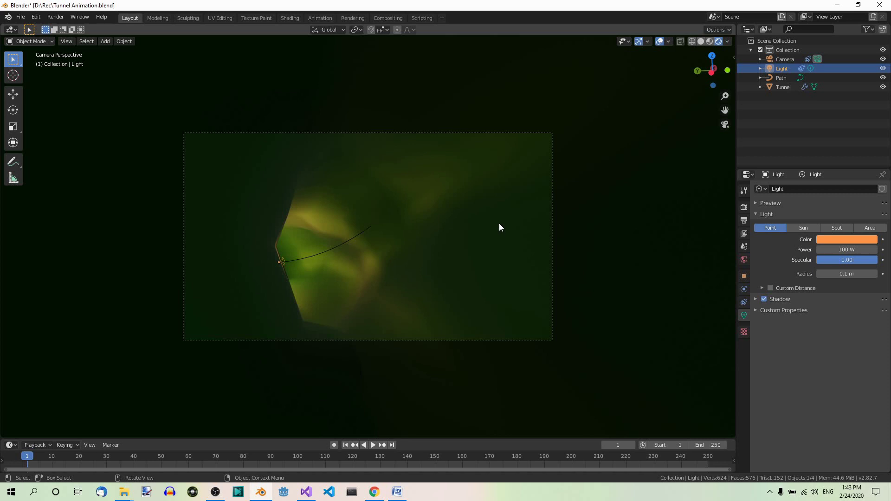
- Switch to the Shading workspace with a rendered camera view and show the Tunnel's material nodes
click(287, 18)
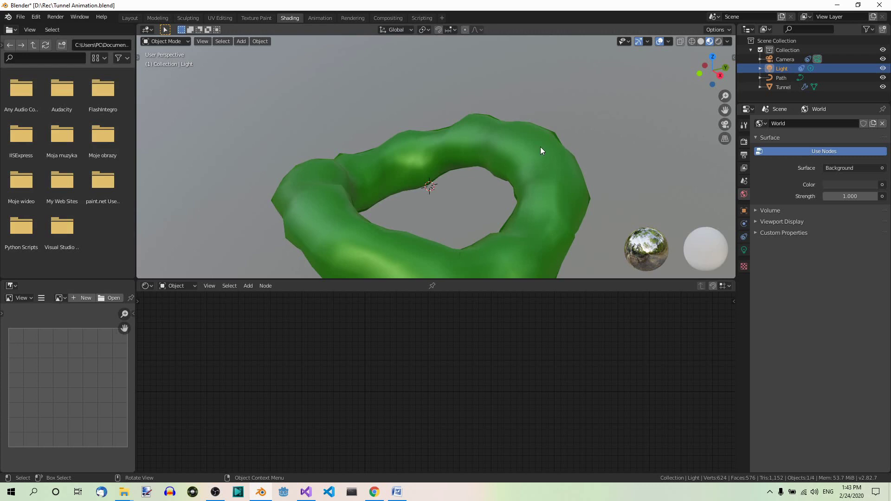
click(718, 41)
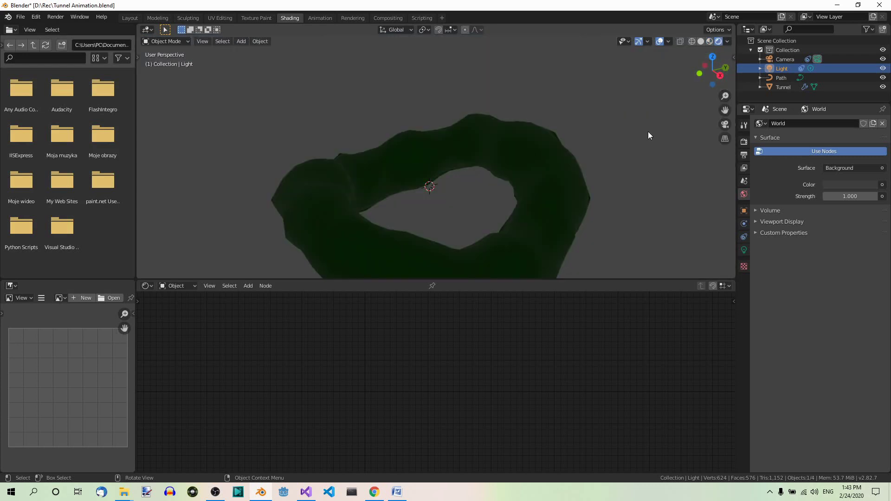
key(KP_0)
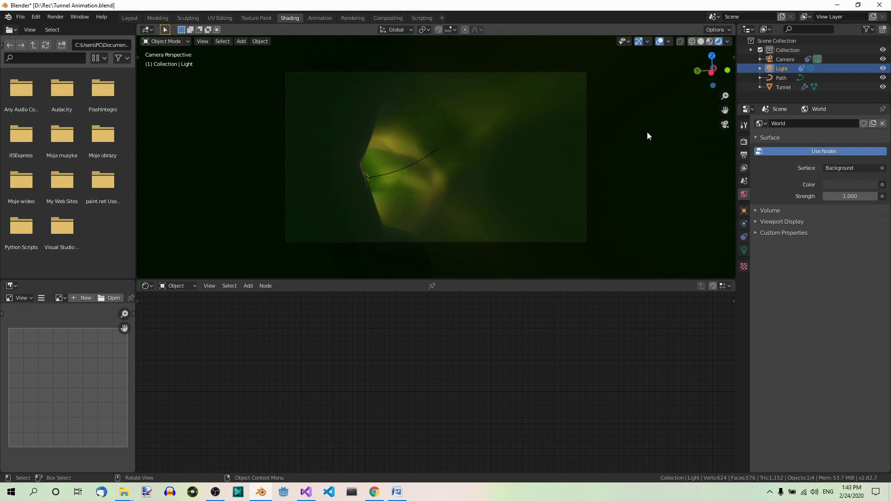
click(790, 87)
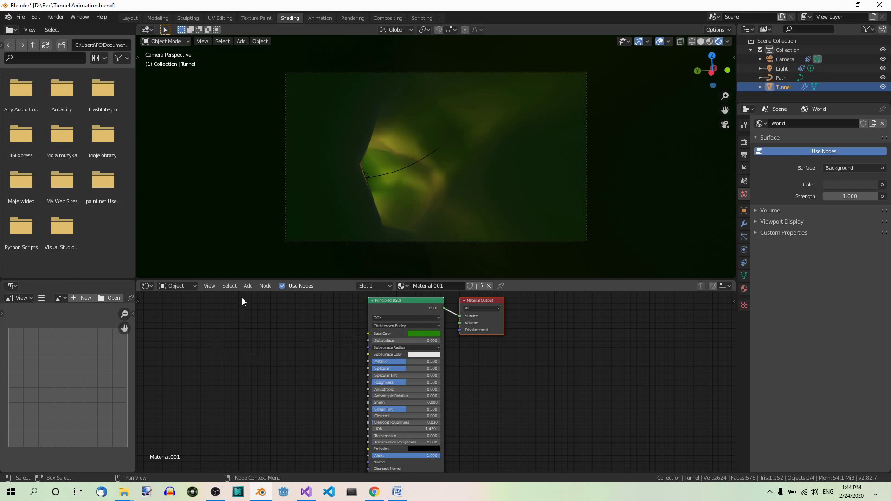
- Add a Bump node to the tunnel material and place it beside the Principled BSDF's input side
click(247, 286)
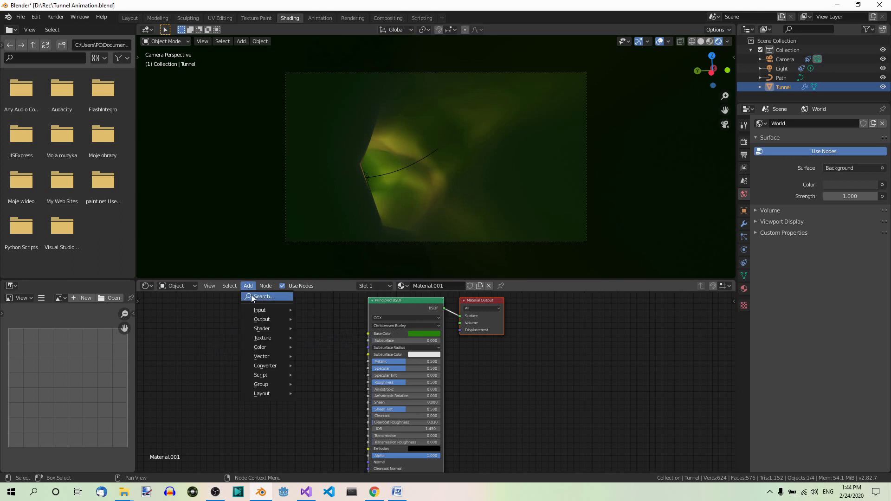
mouse_move(271, 357)
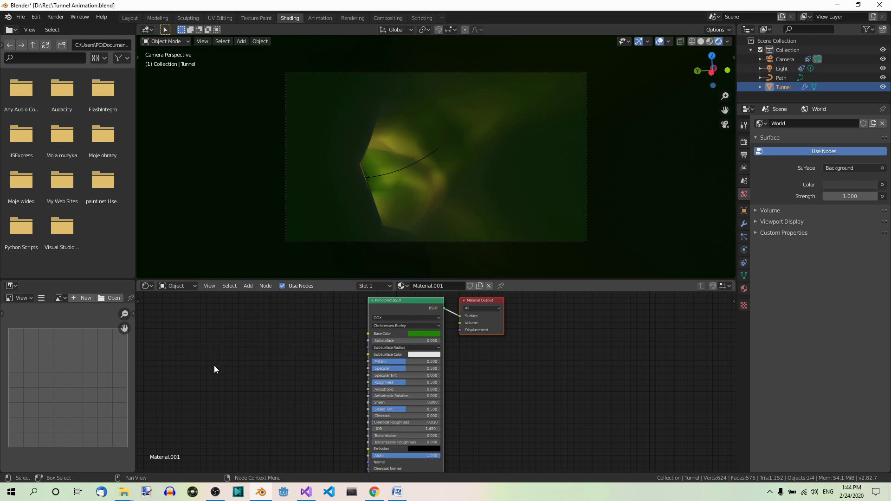
key(shift+a)
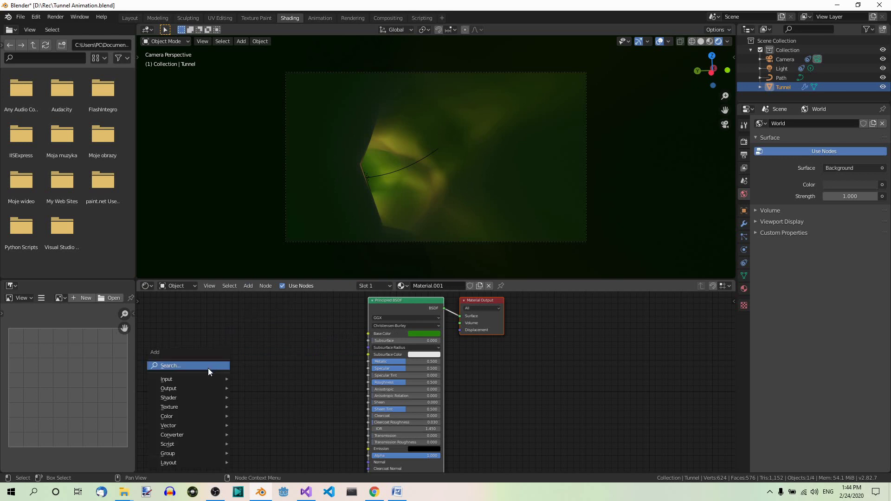
mouse_move(202, 425)
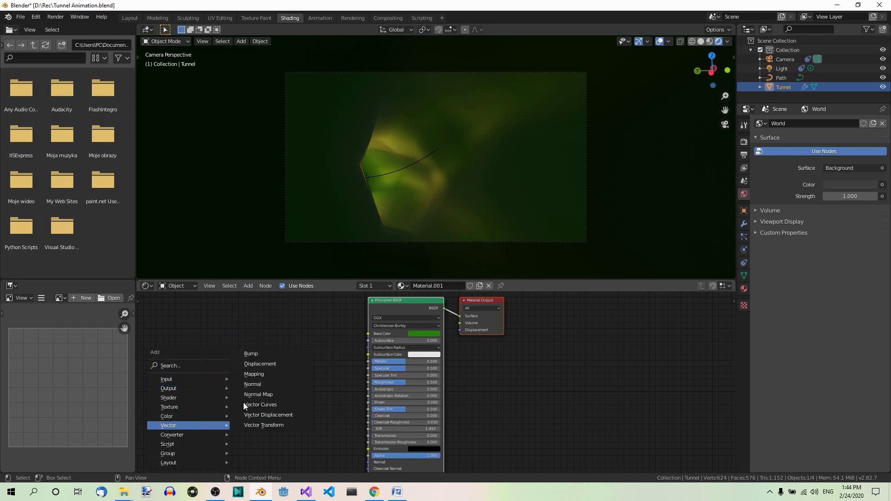
click(251, 354)
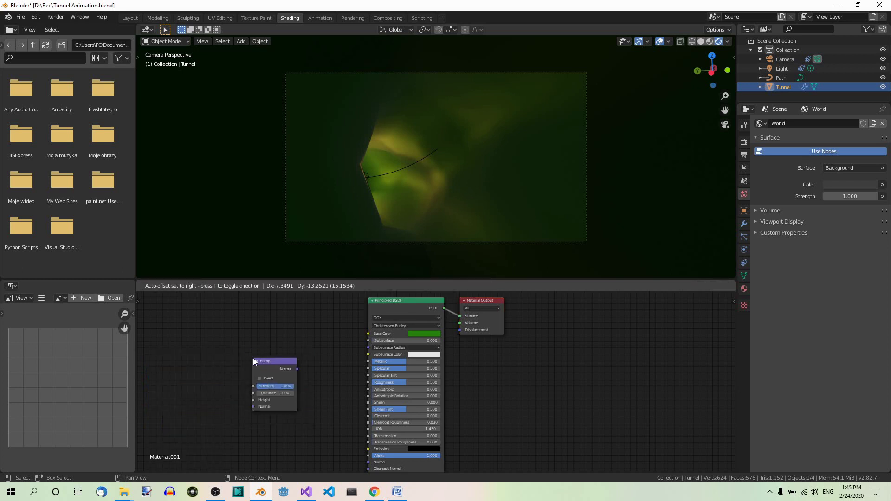
click(261, 366)
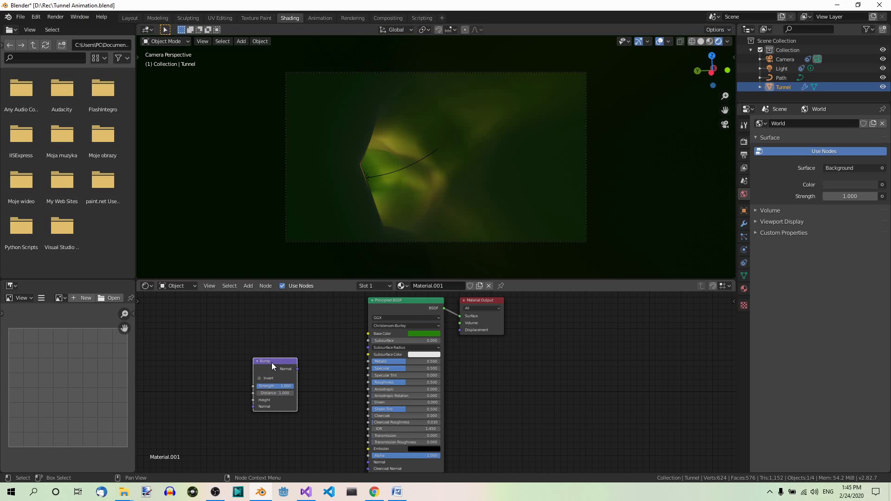
drag(271, 363, 263, 347)
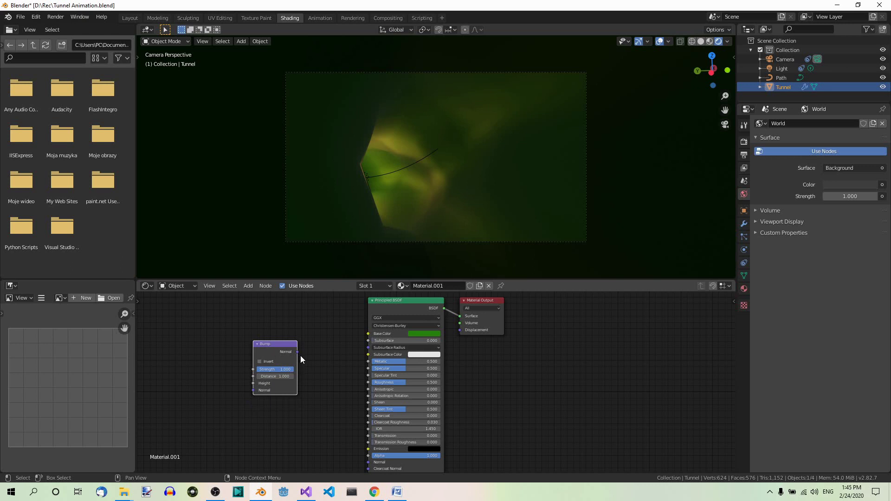
- Move the Bump node down near the Principled BSDF's lower inputs and connect its Normal output to the shader's Normal input
scroll(314, 369, down, 3)
scroll(314, 371, up, 9)
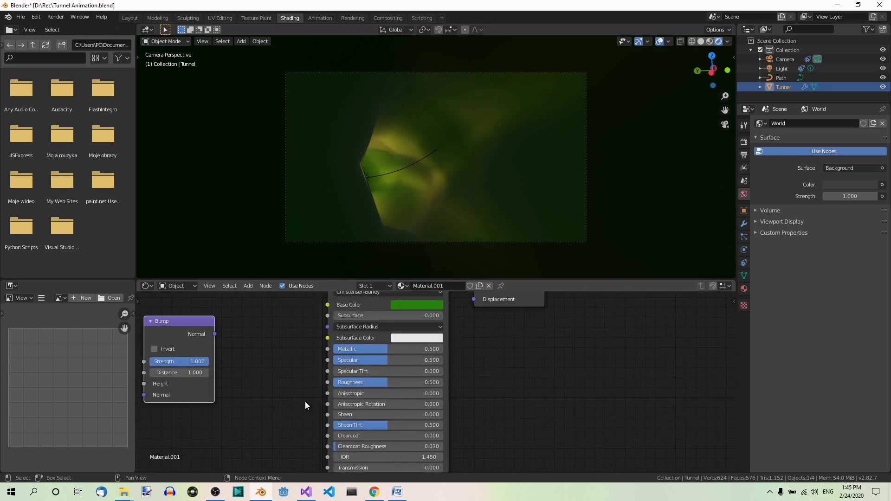
middle_drag(300, 404, 358, 362)
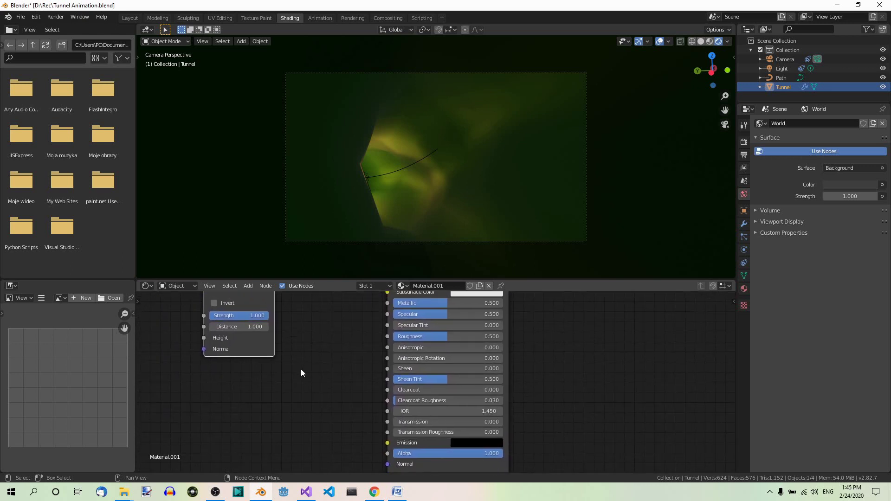
scroll(281, 314, down, 1)
drag(274, 292, 295, 405)
middle_drag(349, 397, 355, 333)
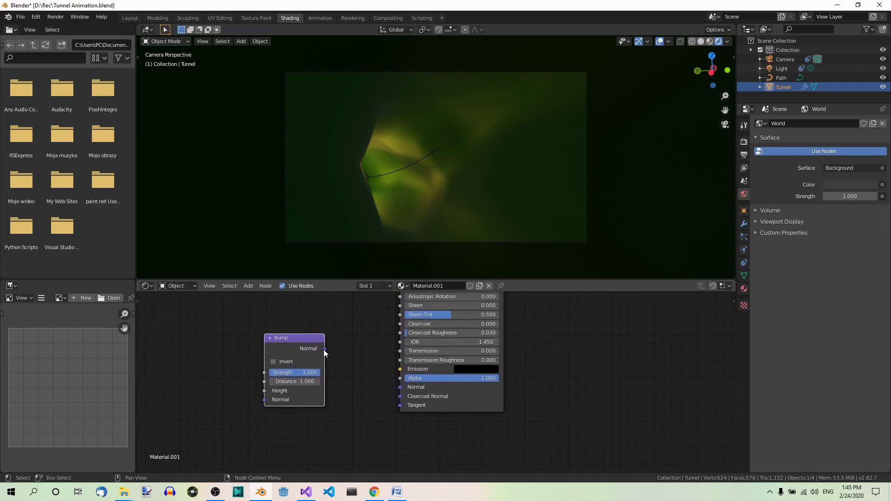
drag(324, 349, 398, 388)
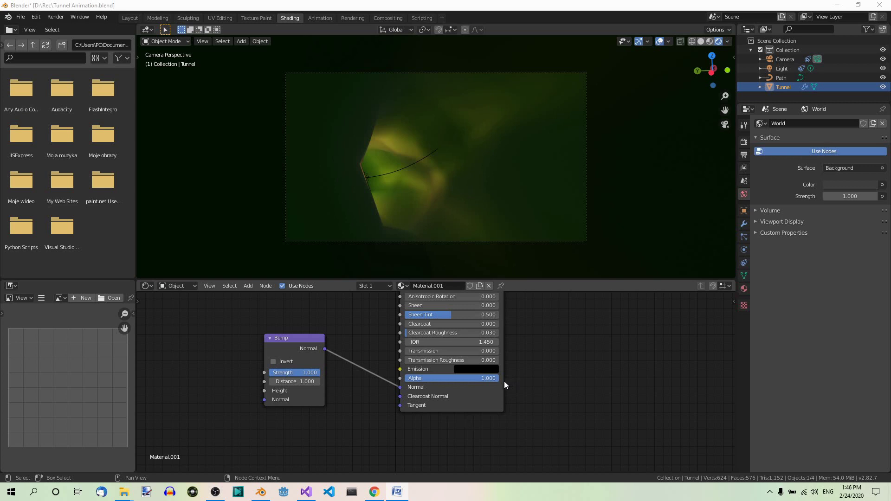
- Set the Bump node's Distance to 1.5
click(306, 383)
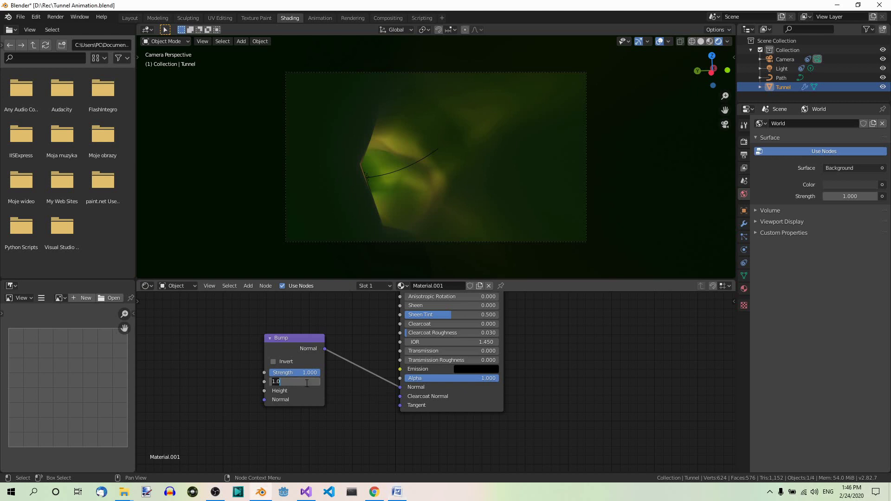
text(1.5)
key(Return)
- Add a Noise Texture node before the Bump node and connect its Color output to the Bump's Height input
click(246, 286)
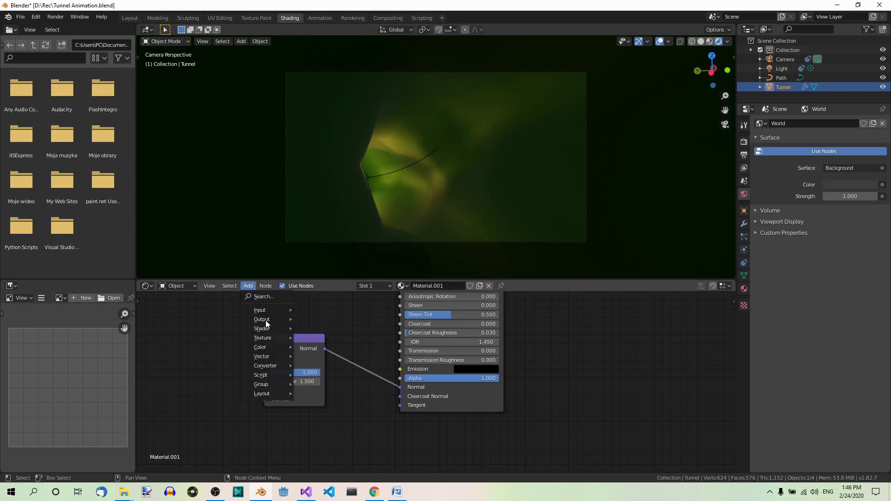
mouse_move(277, 338)
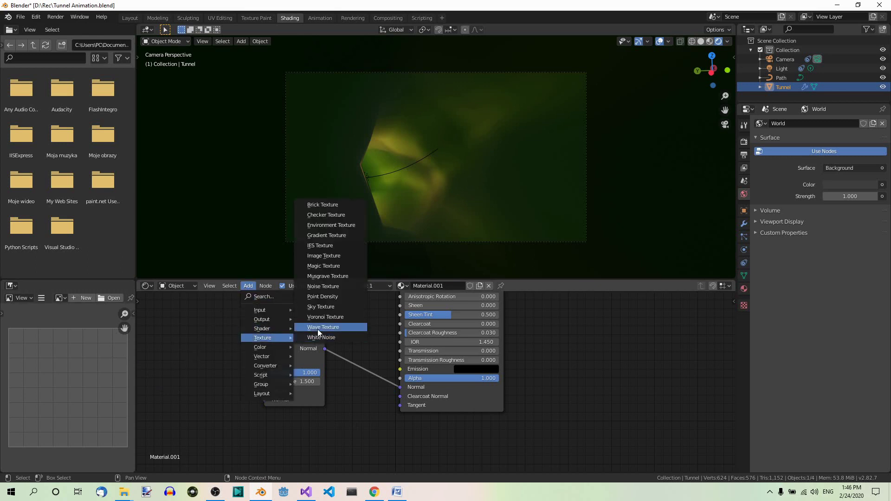
click(333, 286)
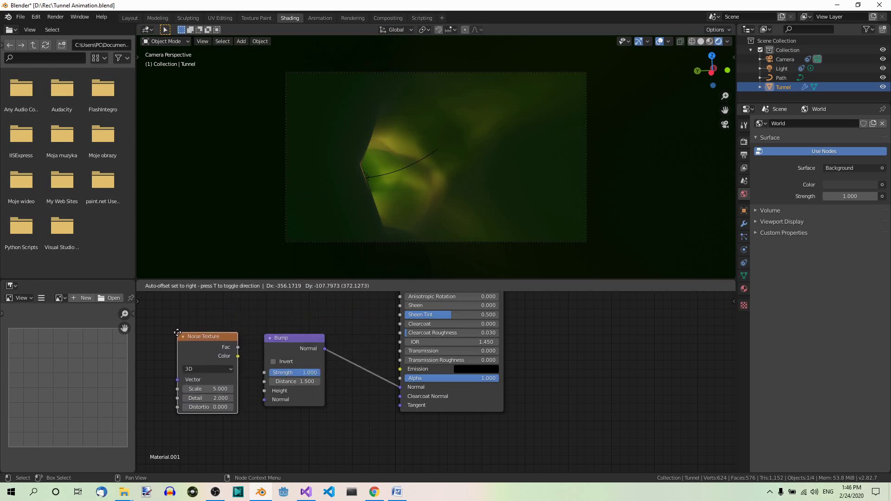
click(177, 333)
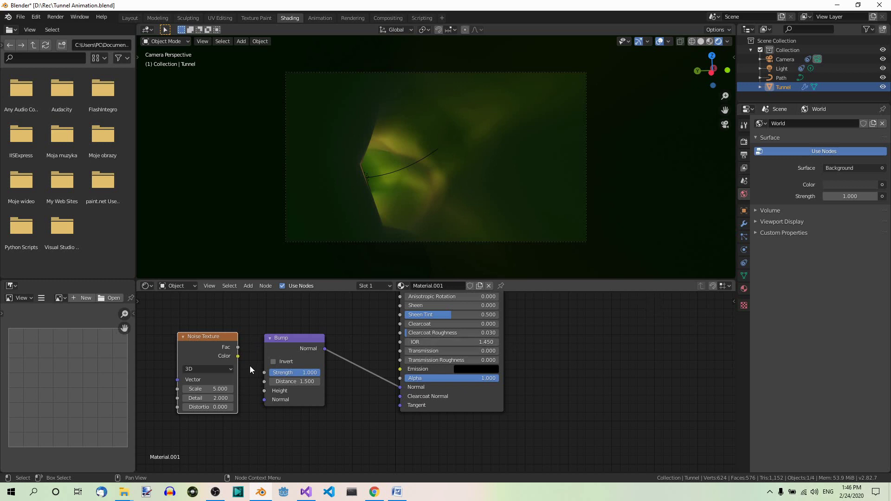
drag(238, 356, 261, 390)
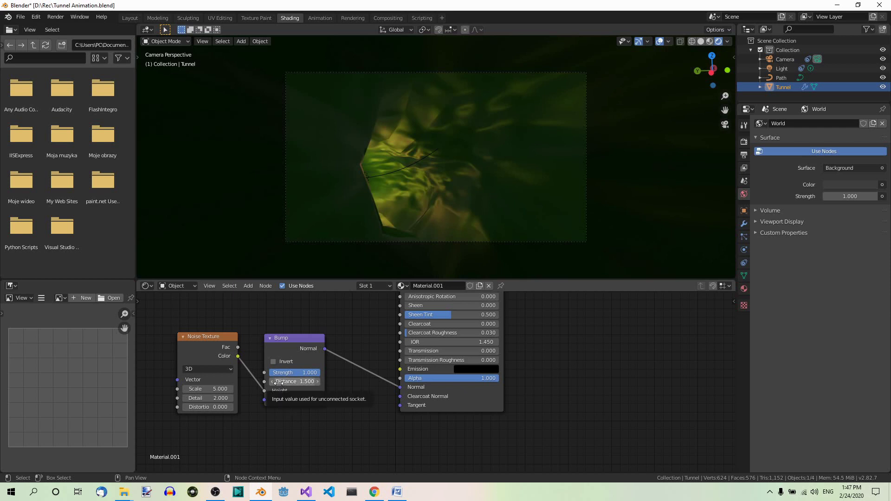
- Set the Noise Texture's Scale to 2 and its Detail to 10
click(219, 390)
text(1)
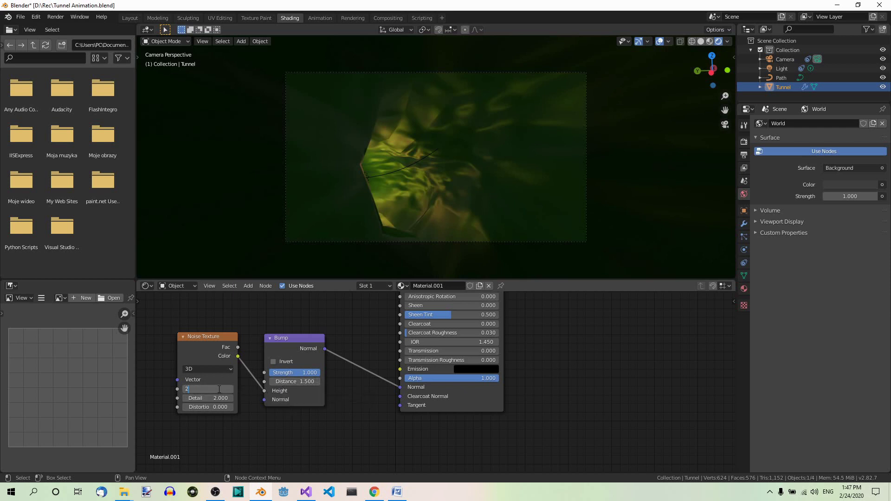
key(Return)
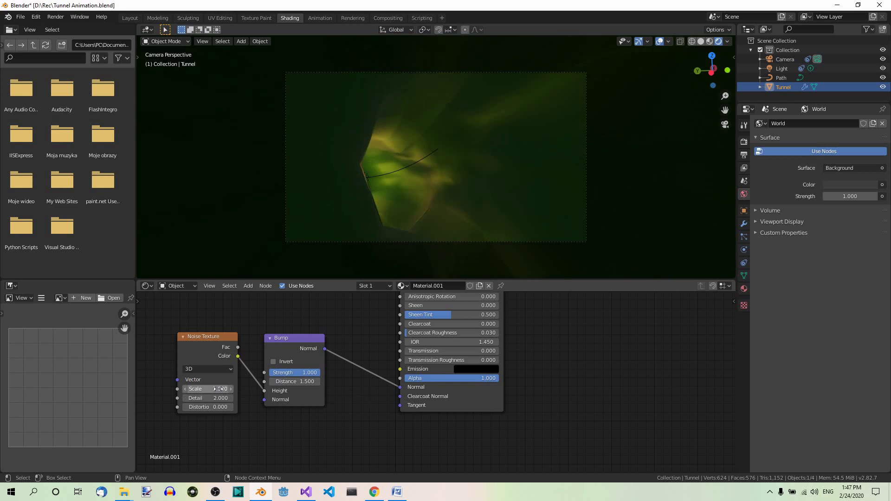
click(218, 399)
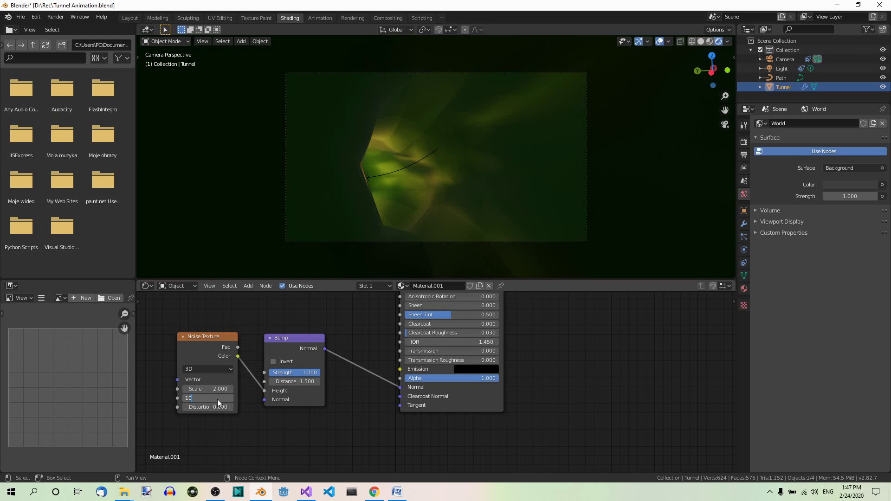
key(Return)
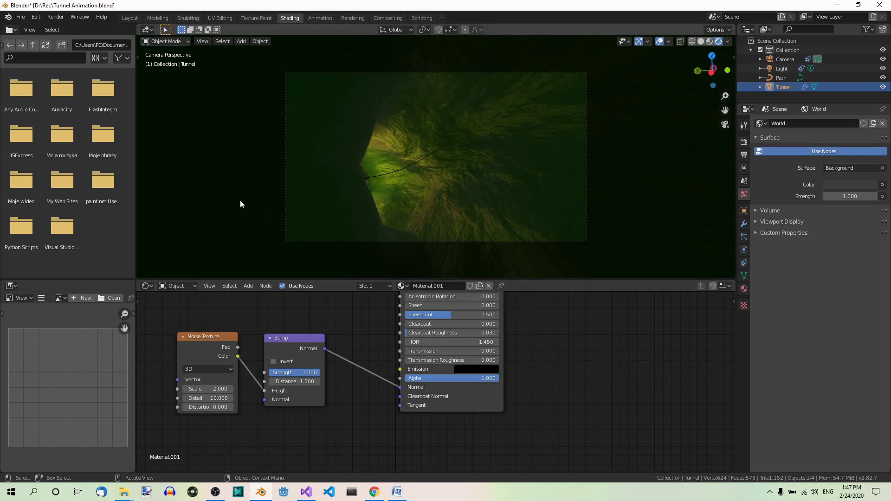
- Set the animation's end frame to 240 in the Layout workspace and save the file
click(131, 18)
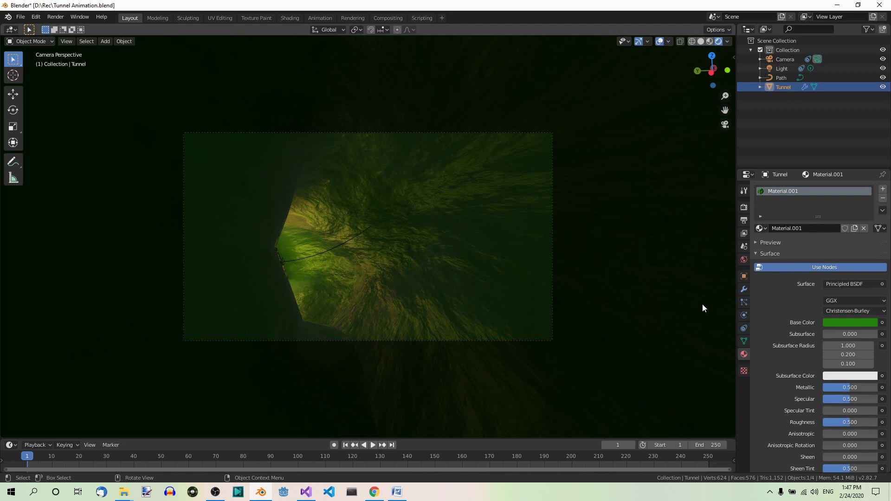
click(744, 221)
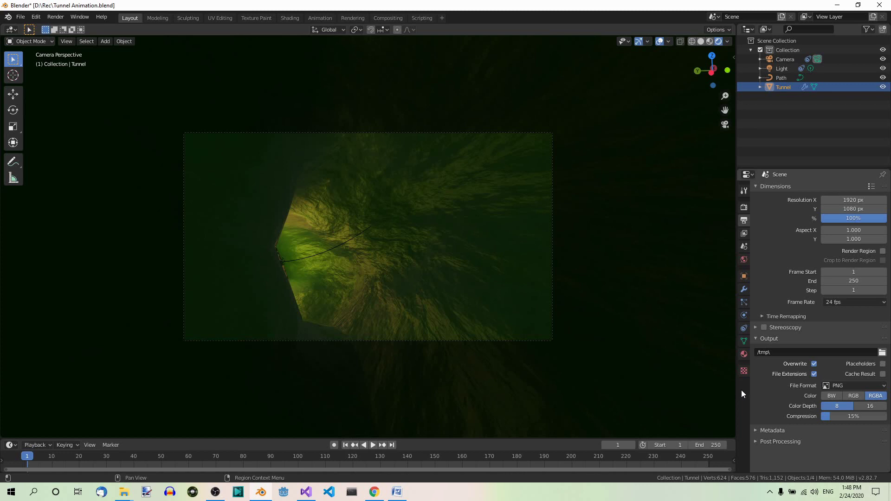
click(719, 448)
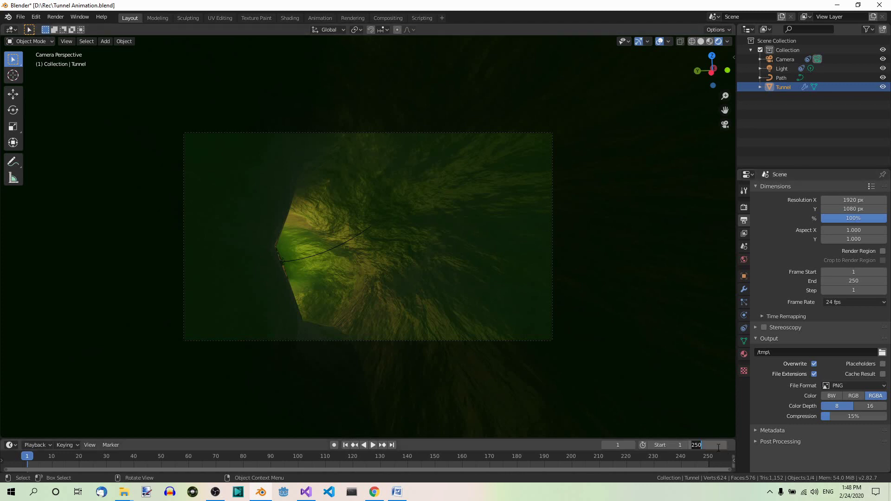
text(240)
key(Return)
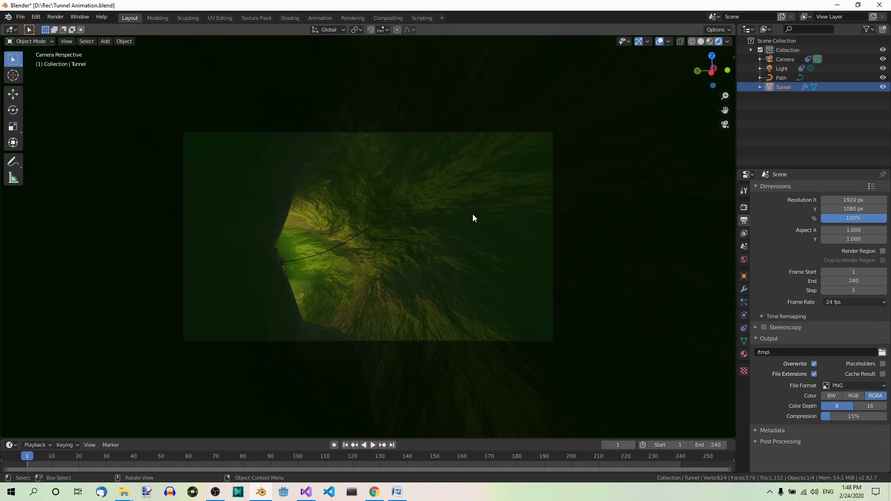
key(ctrl+s)
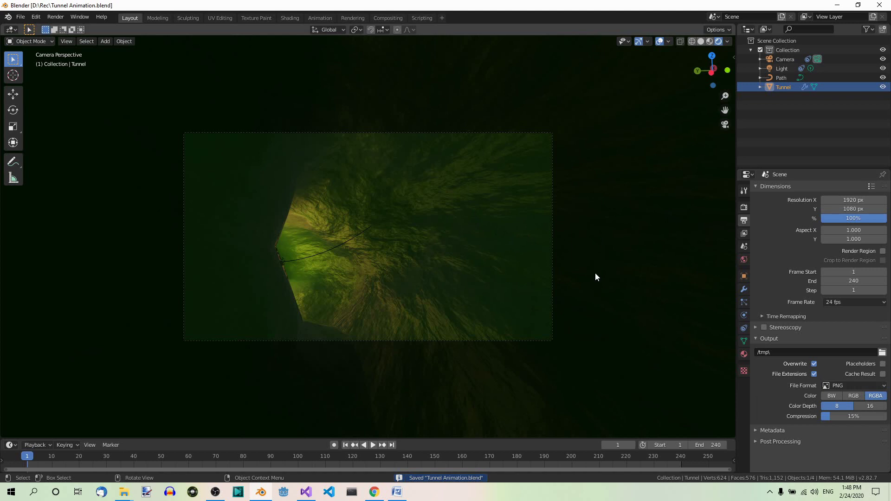
- Enlarge the timeline area and insert a keyframe at frame 1 on the Offset of the camera's Follow Path constraint
click(781, 62)
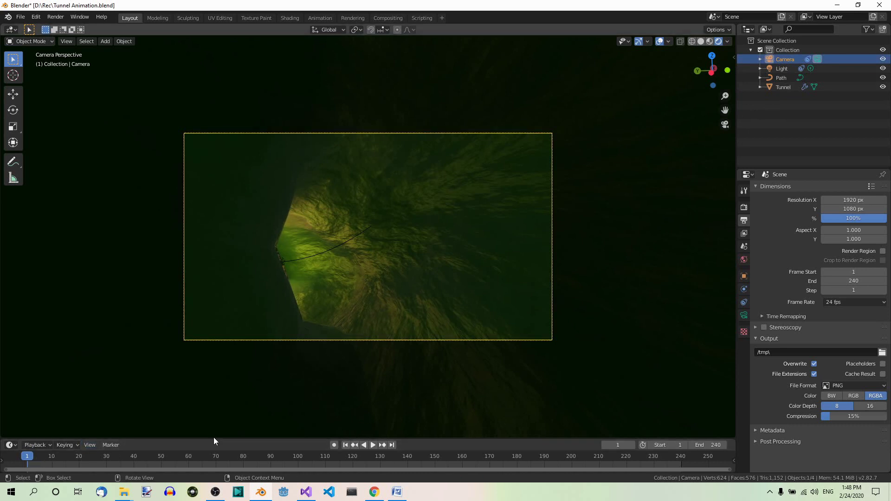
drag(213, 437, 224, 402)
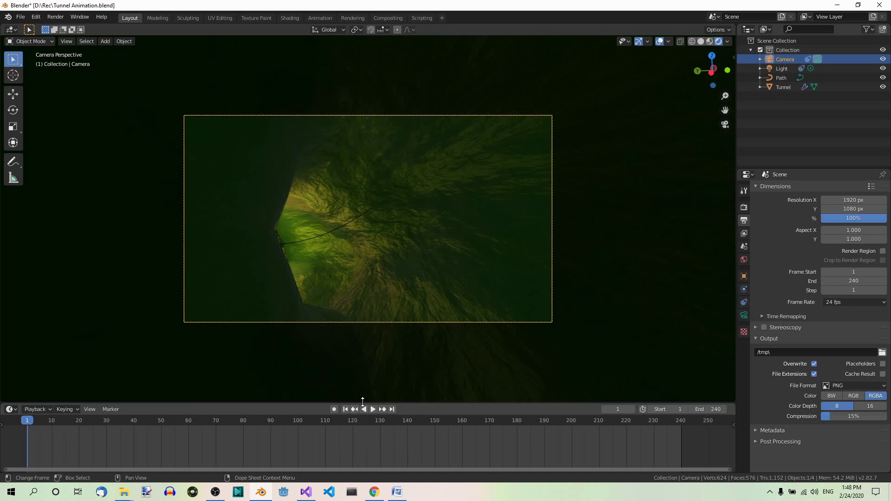
click(744, 302)
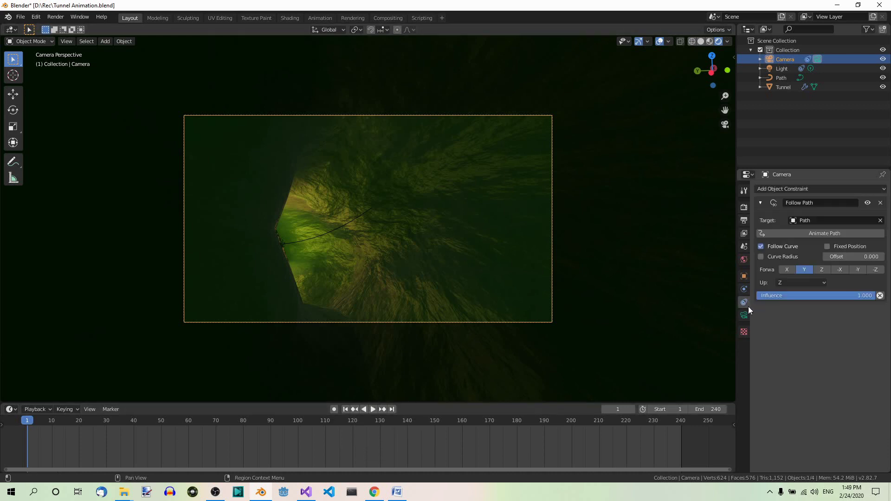
right_click(856, 258)
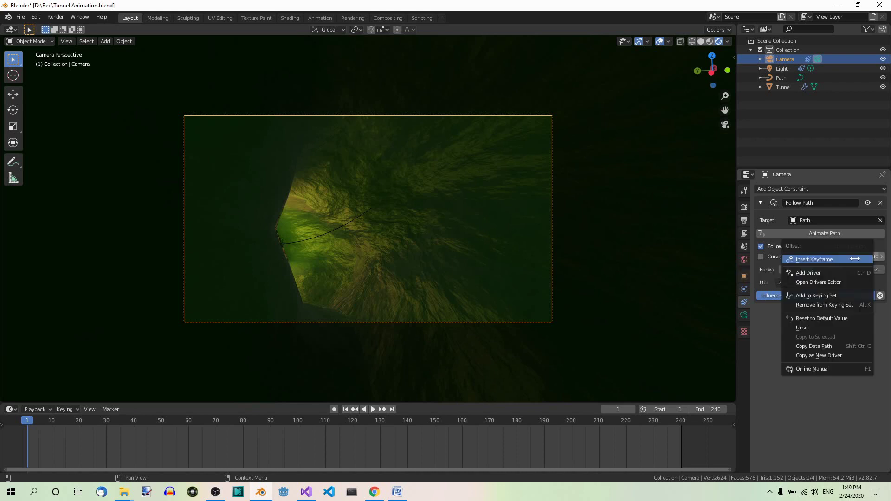
click(834, 260)
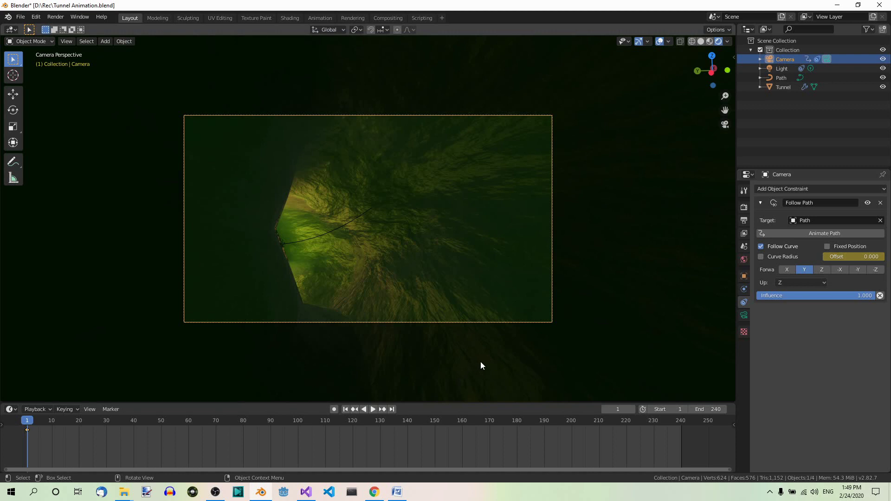
- At frame 240, set the camera's Follow Path Offset to 100 and insert a keyframe for it
click(393, 410)
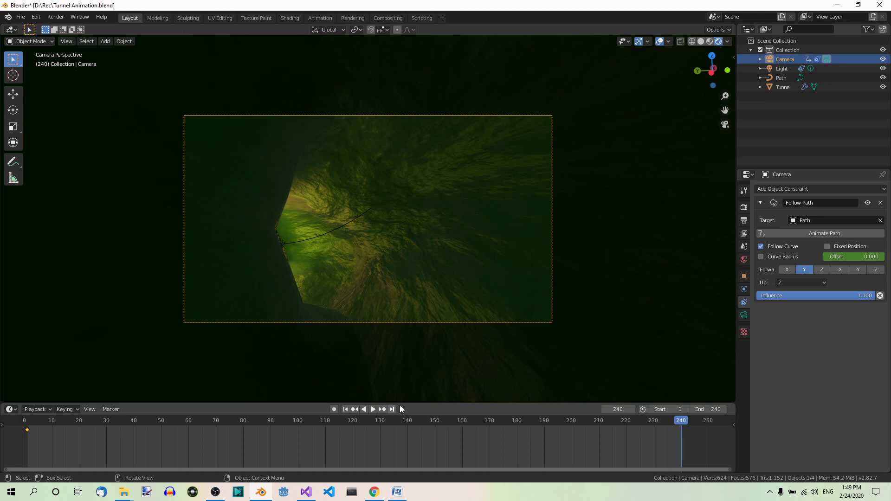
click(848, 258)
text(100)
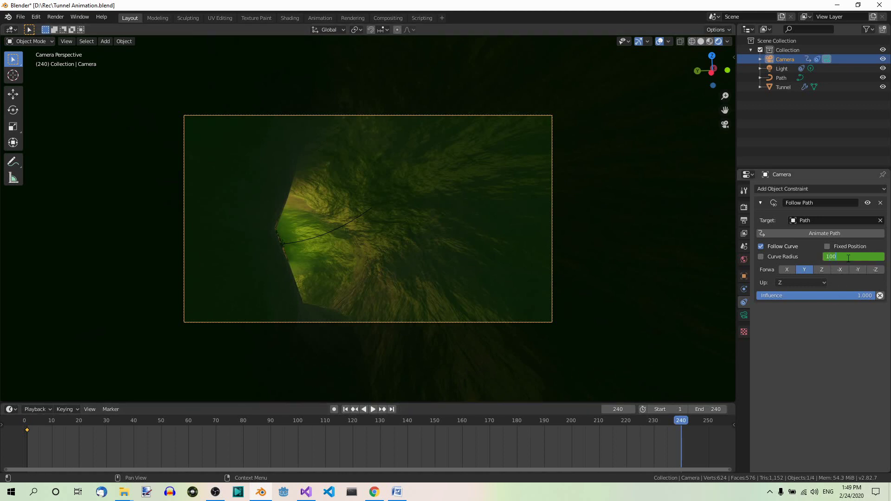
key(Return)
right_click(852, 255)
click(850, 256)
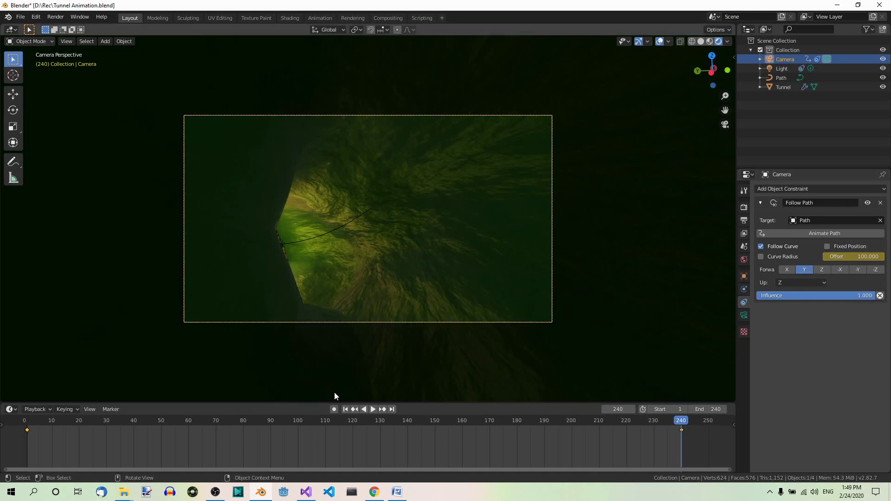
- Play the animation from frame 1 to check the camera's movement through the tunnel, and return to the first frame
click(345, 408)
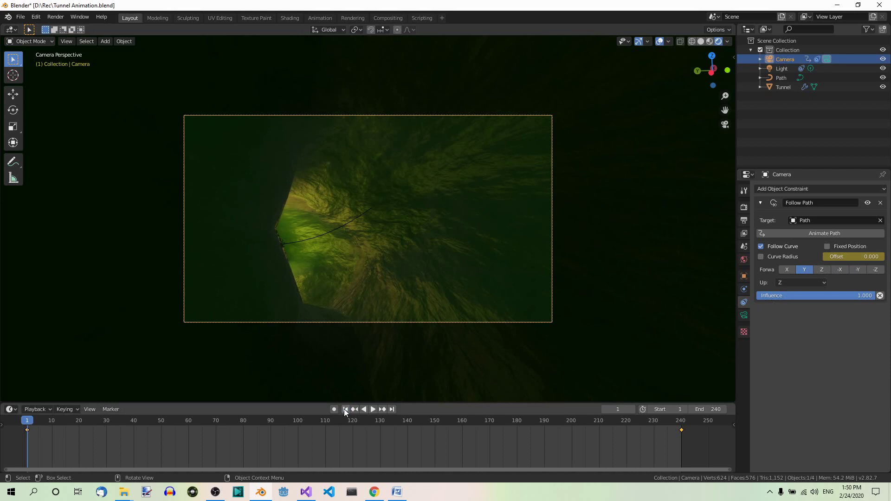
click(374, 409)
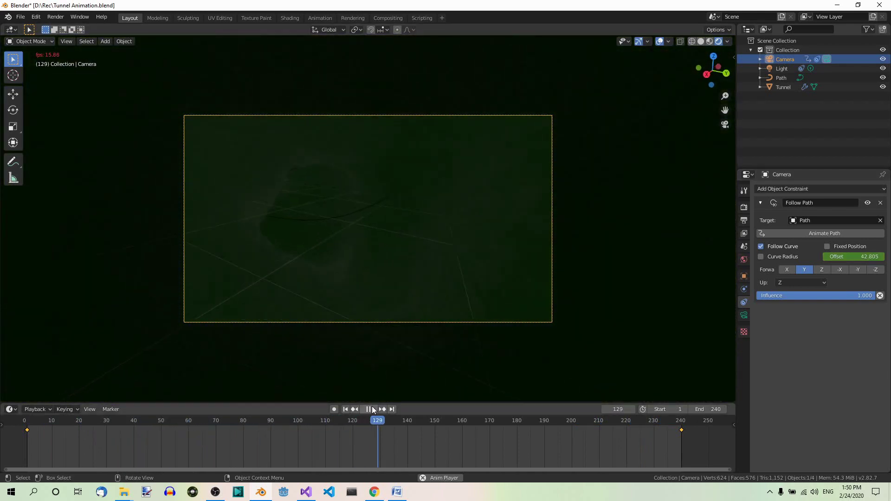
click(367, 411)
click(346, 409)
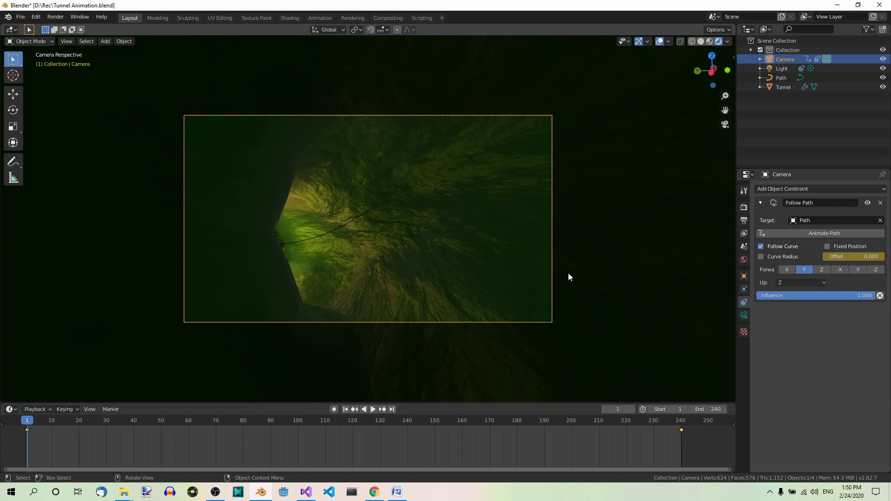
- Insert a keyframe at frame 1 on the Offset of the light's Follow Path constraint
click(781, 69)
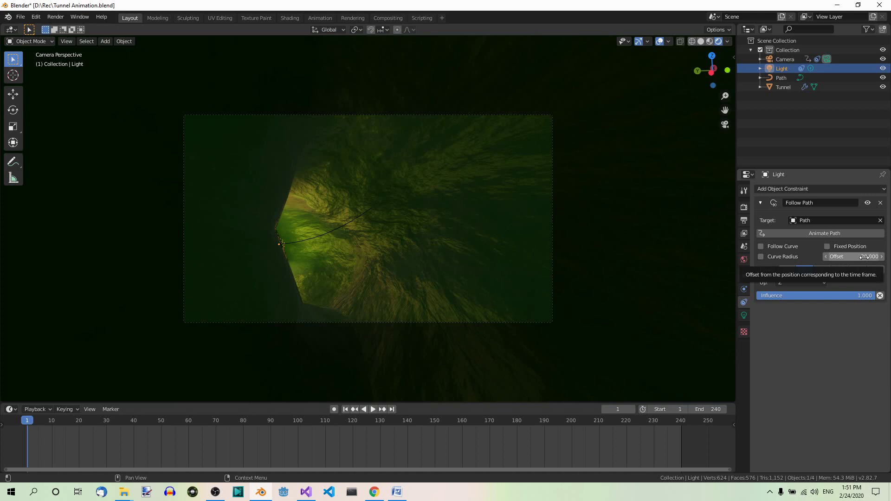
right_click(869, 258)
click(837, 259)
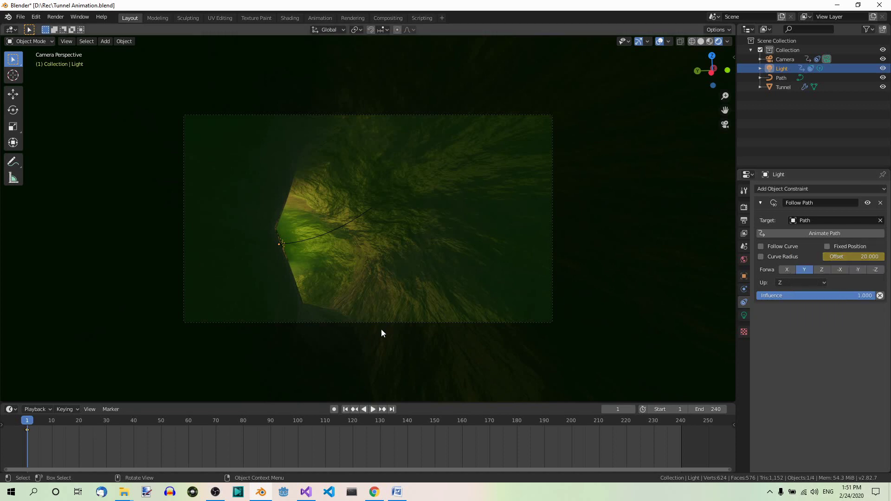
- At frame 240, set the light's Follow Path Offset to 120 and insert a keyframe for it
click(391, 409)
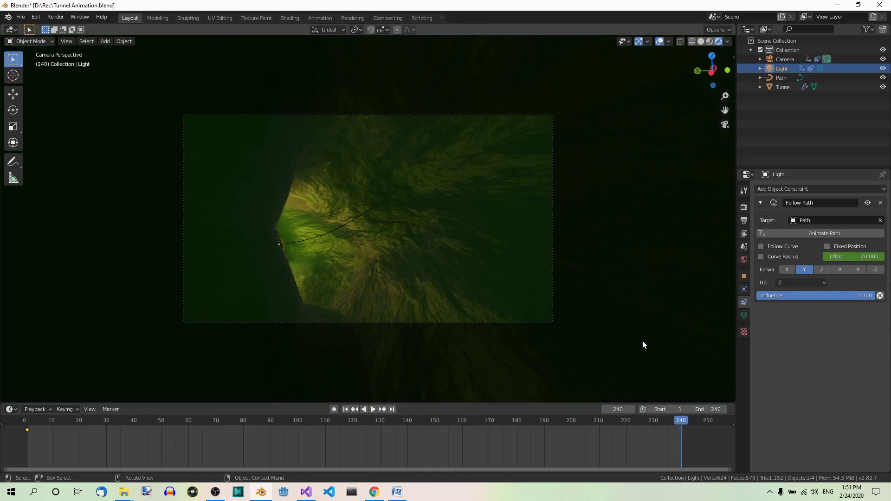
click(847, 257)
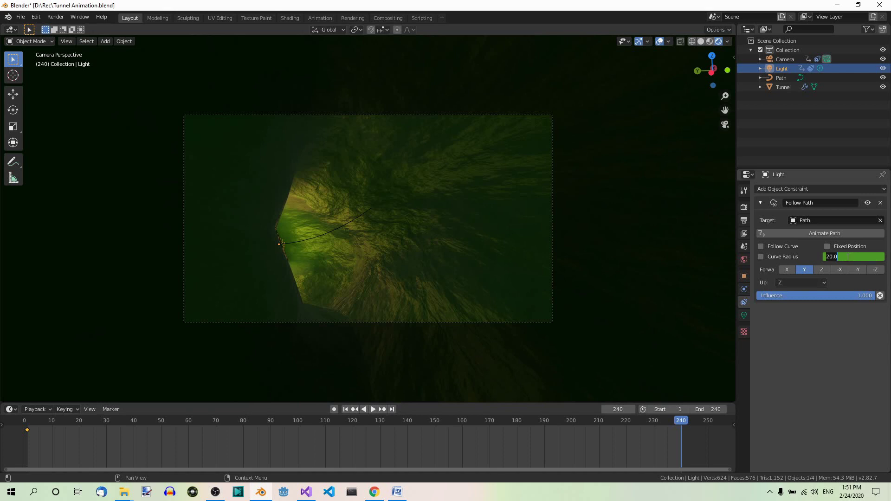
text(1)
key(Return)
key(i)
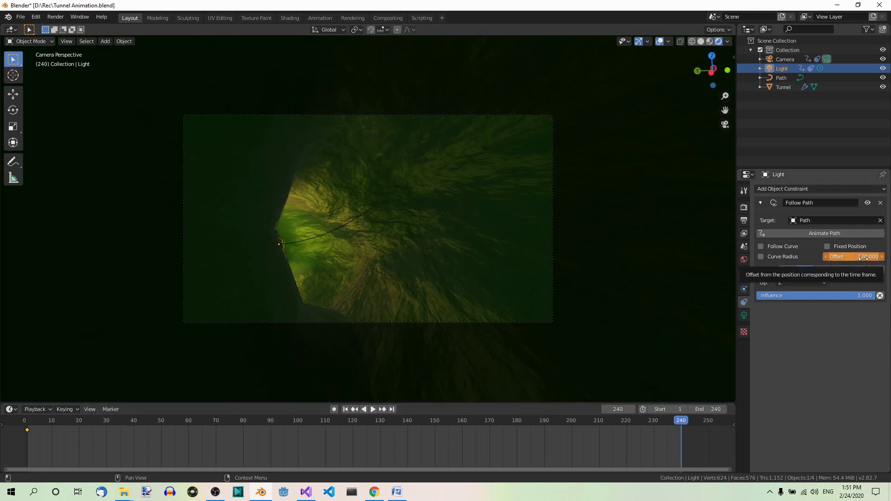
right_click(863, 258)
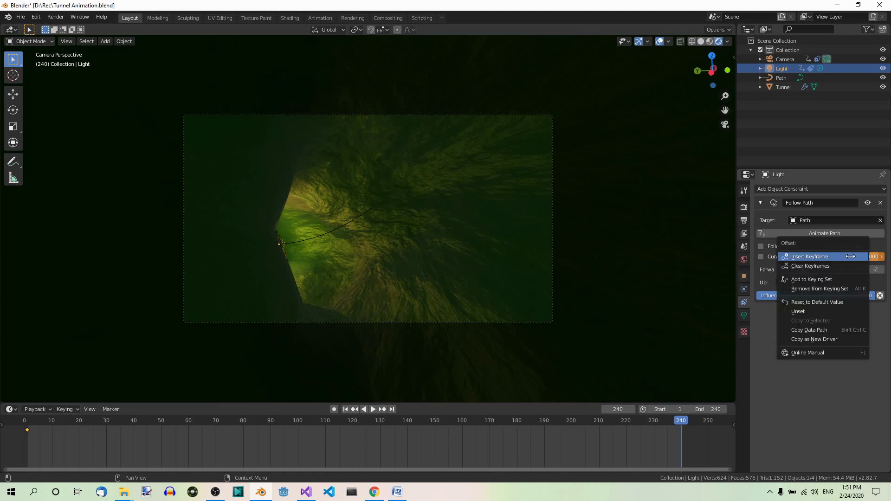
click(826, 258)
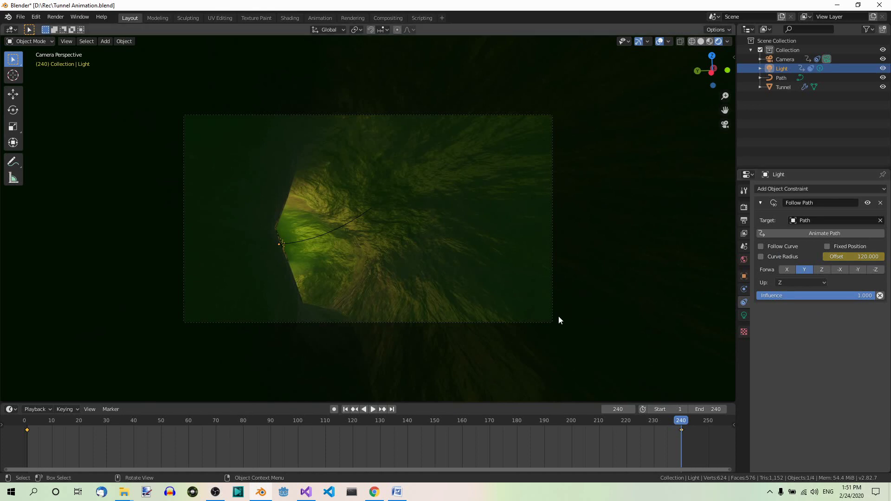
- Play the animation from the start to check that the light travels with the camera, and return to frame 1
click(345, 408)
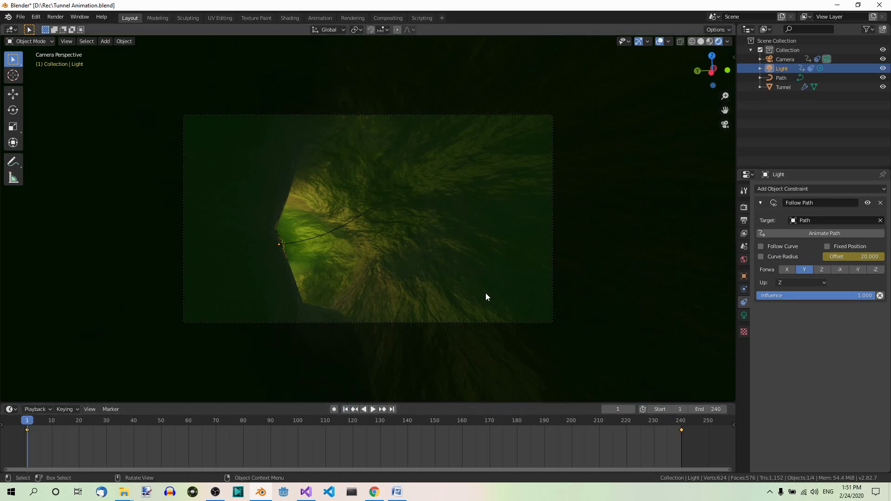
click(374, 408)
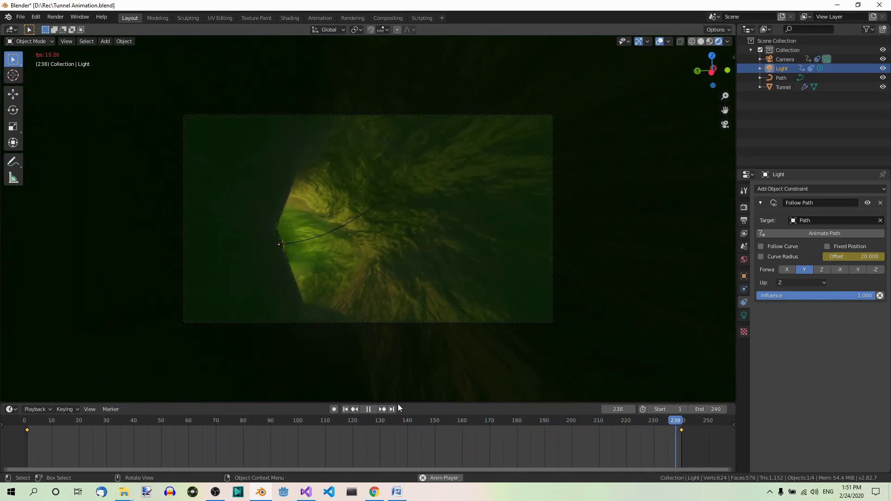
click(371, 407)
click(346, 408)
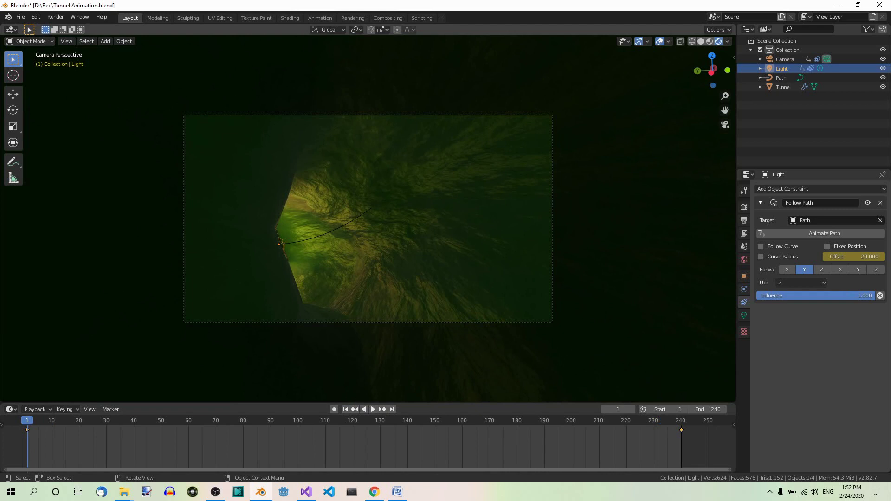
- Set the render output folder to D:\Rec\
click(743, 221)
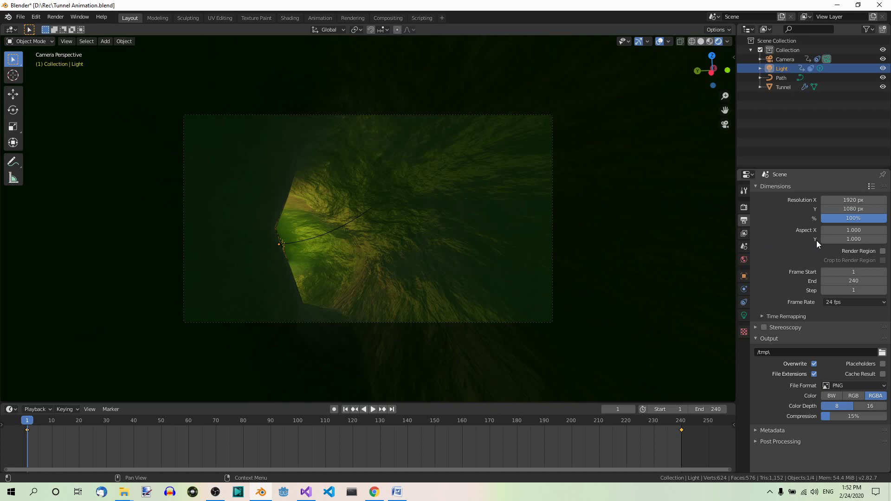
click(881, 353)
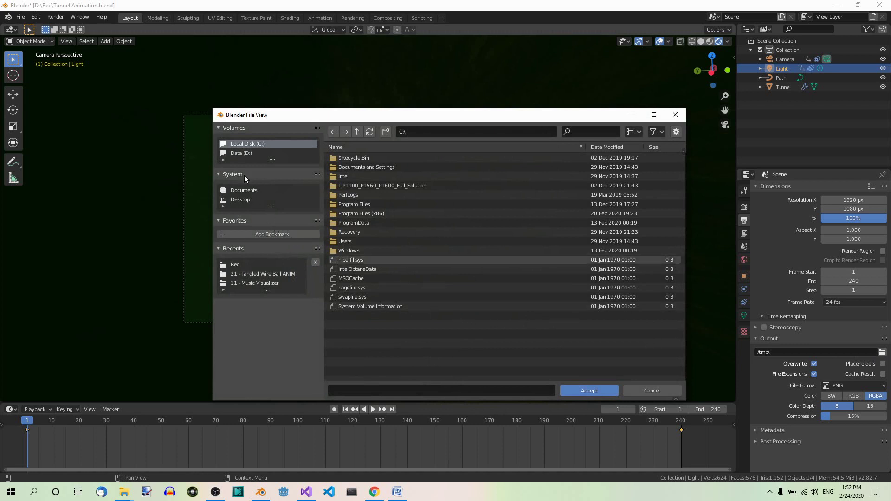
click(239, 155)
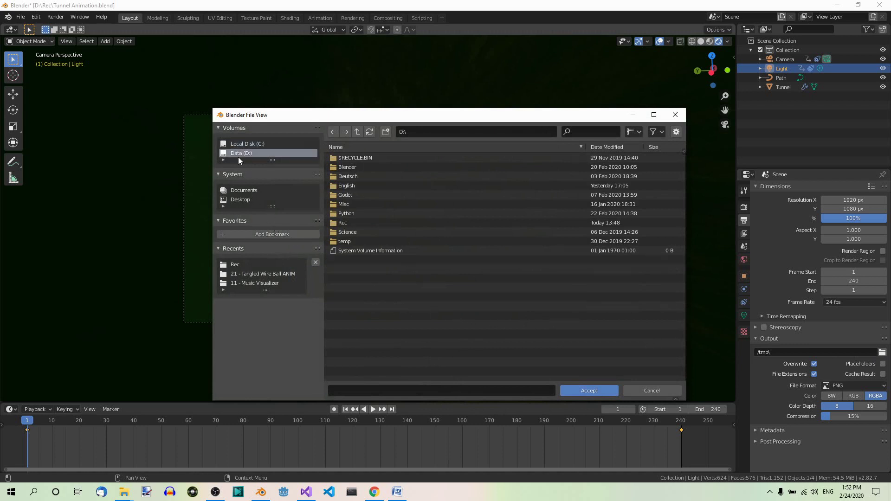
double_click(344, 223)
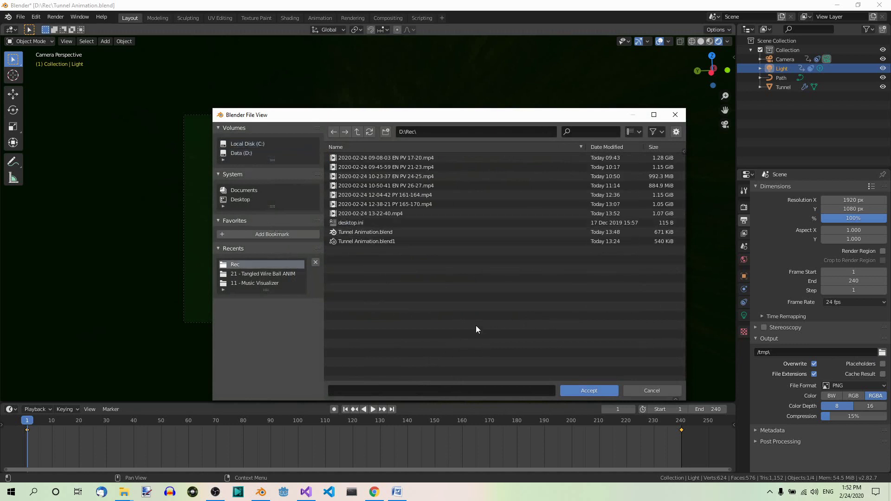
click(597, 392)
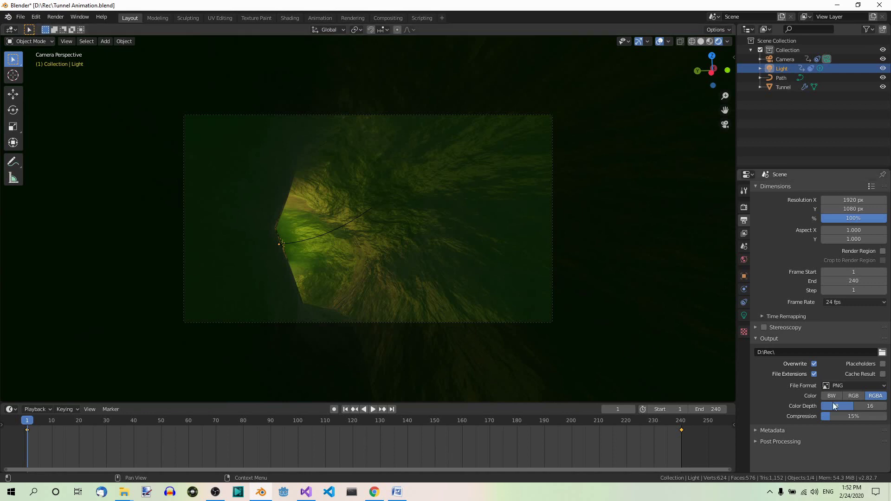
- Set the output file format to FFmpeg video with an MPEG-4 container
click(884, 387)
click(856, 336)
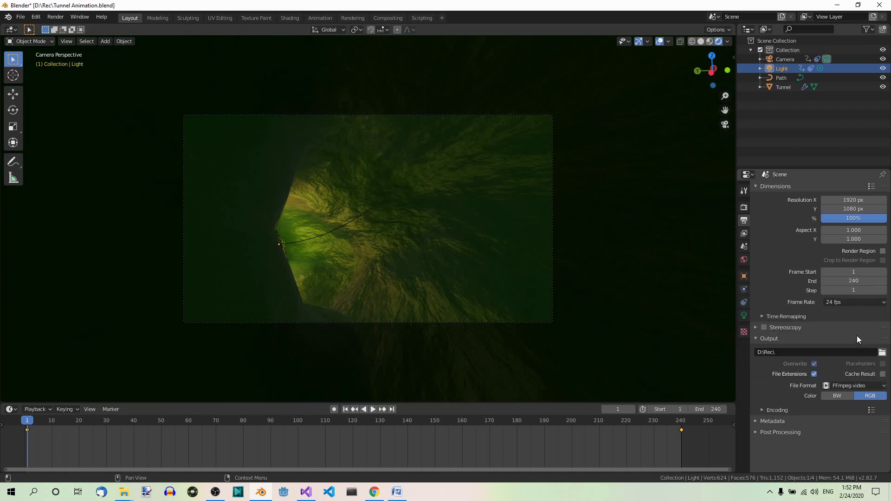
click(761, 410)
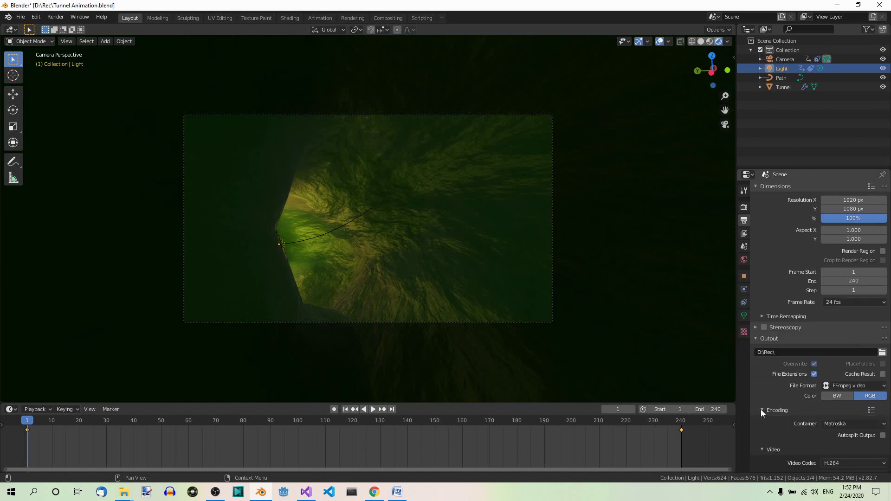
click(856, 423)
click(852, 393)
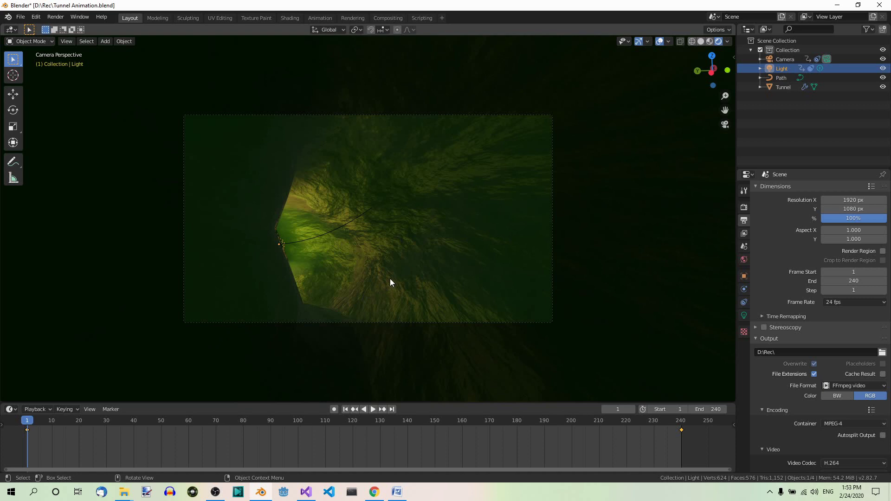
- Go to frame 120 and render it as a still image
click(352, 420)
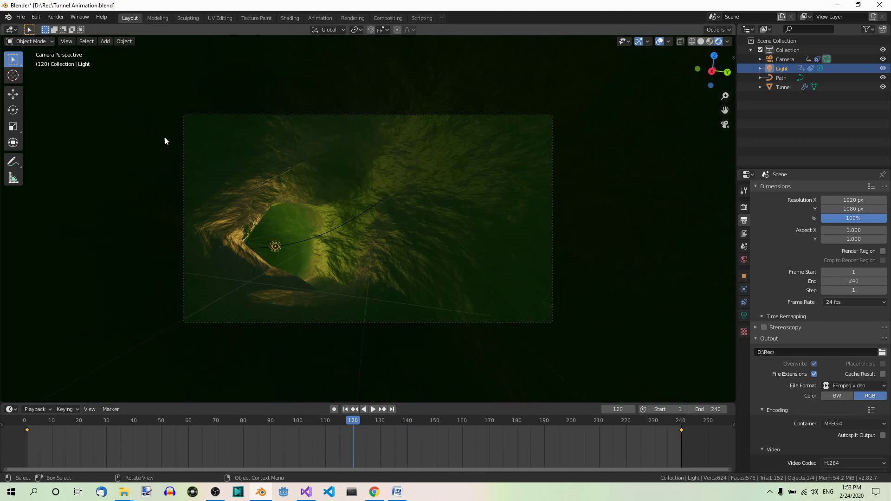
click(55, 17)
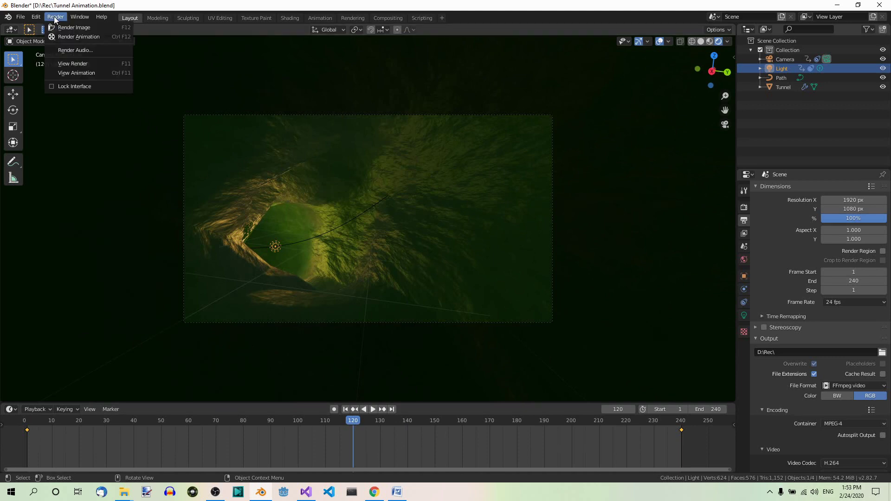
click(81, 27)
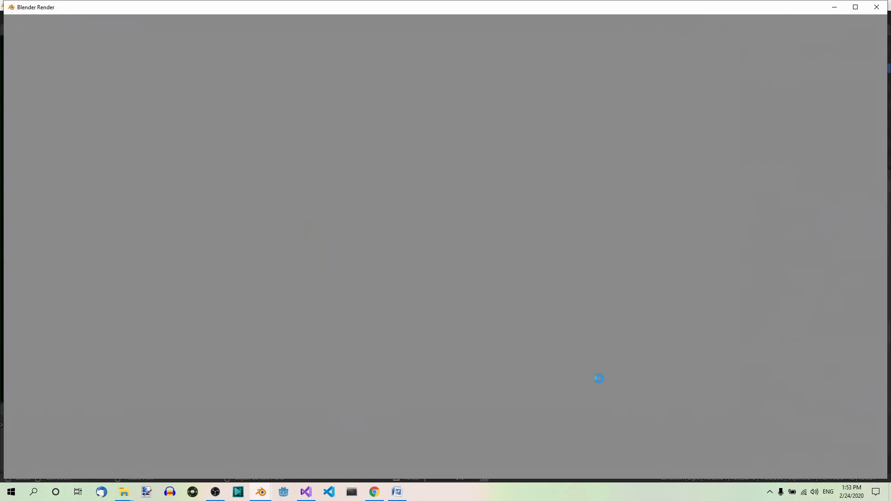